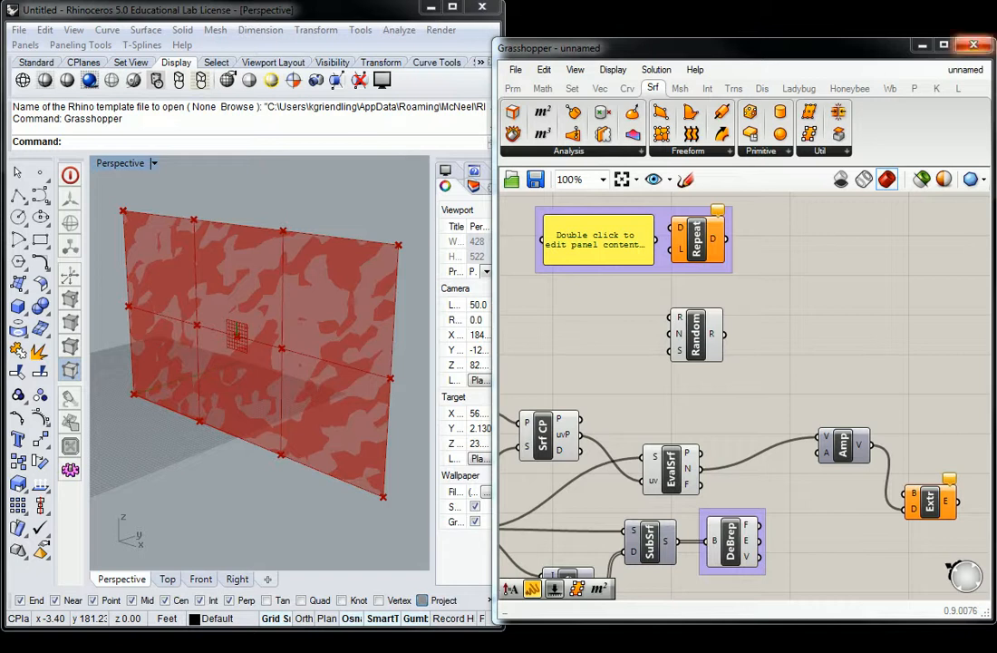
Step: Add a BiArc curve component to the canvas and place it in a clear area away from the other components
left_click(626, 89)
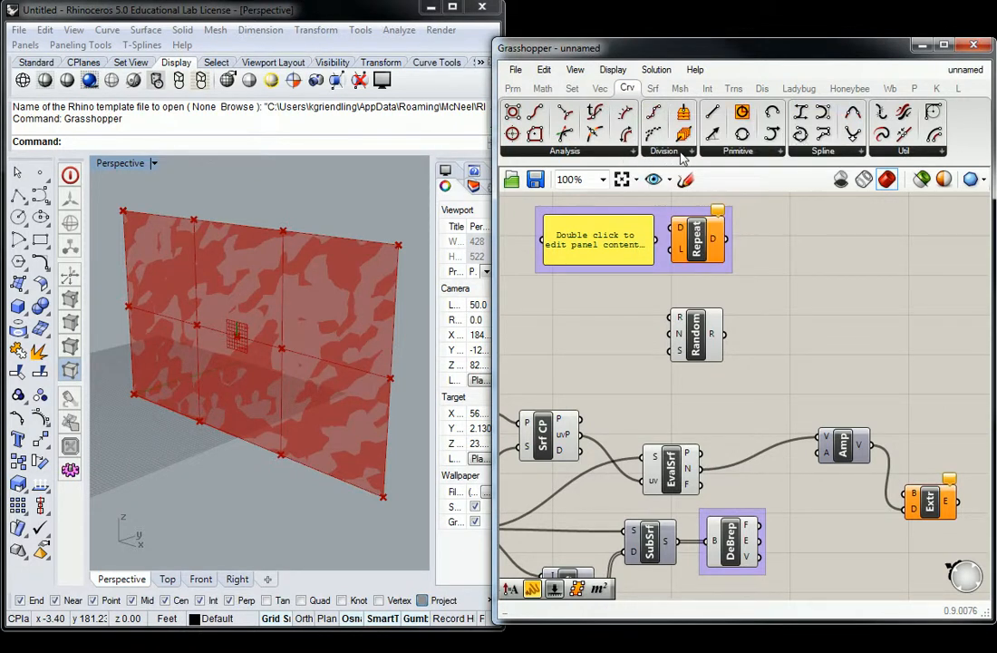
left_click(733, 152)
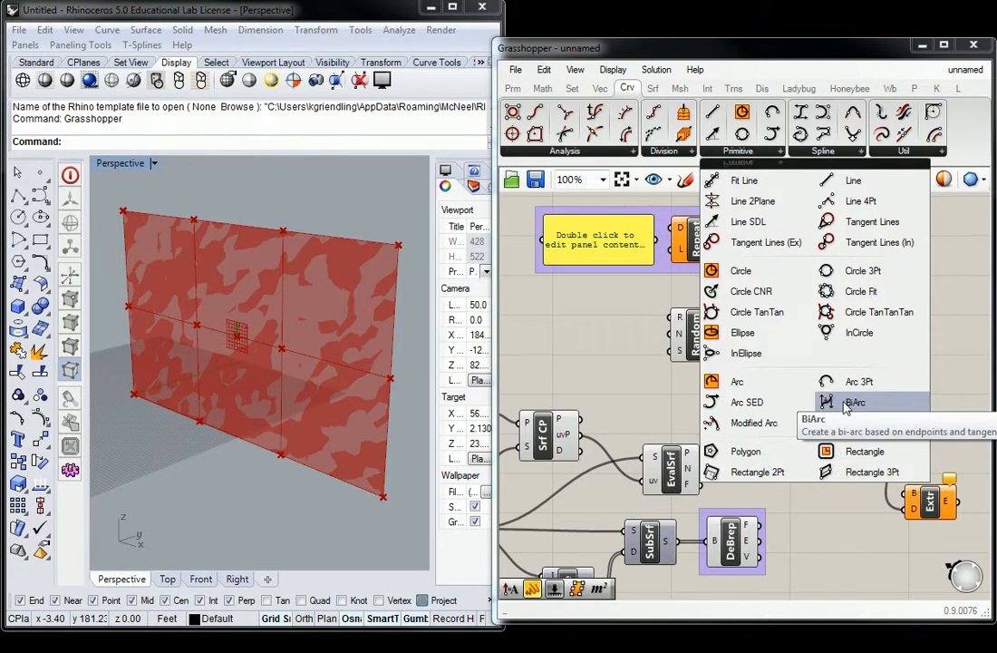
left_click_drag(848, 408, 868, 260)
right_click_drag(896, 281, 739, 365)
left_click_drag(719, 357, 815, 347)
right_click_drag(959, 330, 850, 345)
left_click_drag(702, 363, 787, 344)
left_click(757, 238)
scroll(859, 323, "up", 2)
scroll(859, 323, "up", 1)
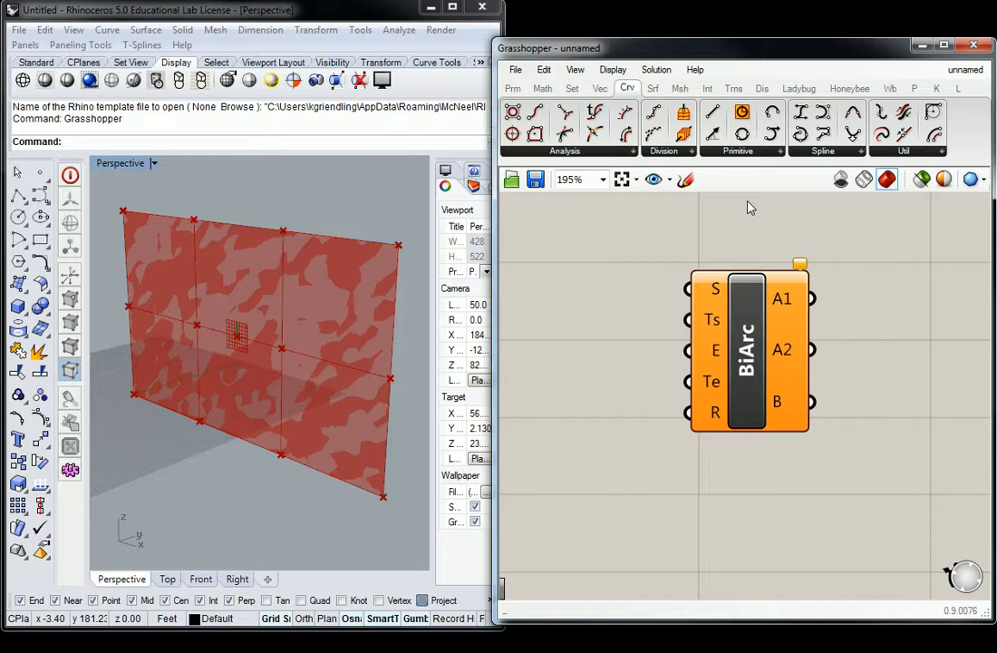
mouse_move(746, 302)
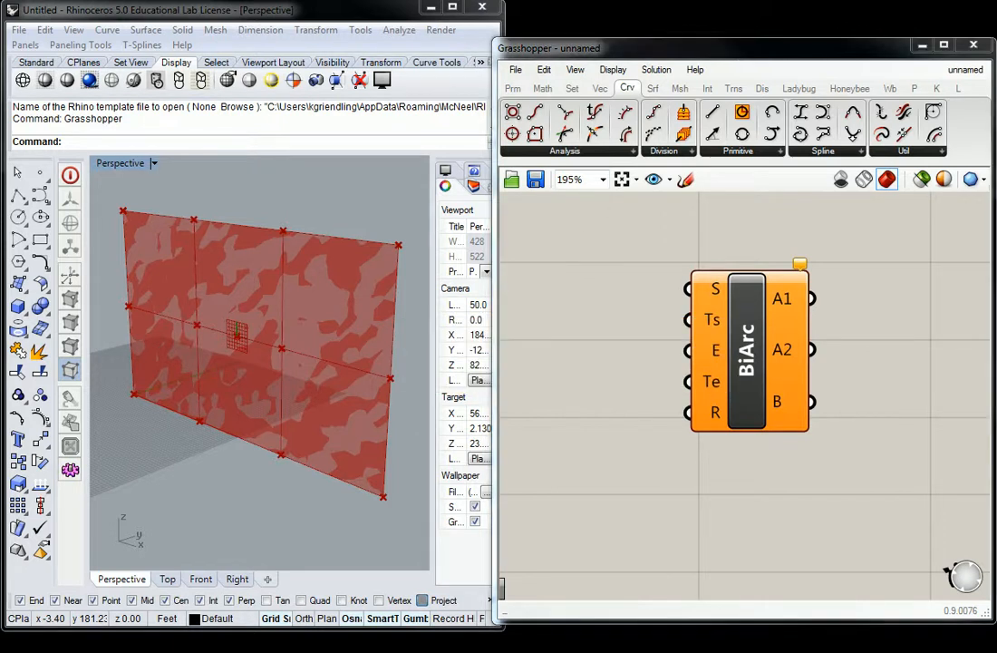
Step: Switch to the web browser, search images for "tangent" and examine the diagrams of a line tangent to a circle
left_click_drag(993, 381, 458, 34)
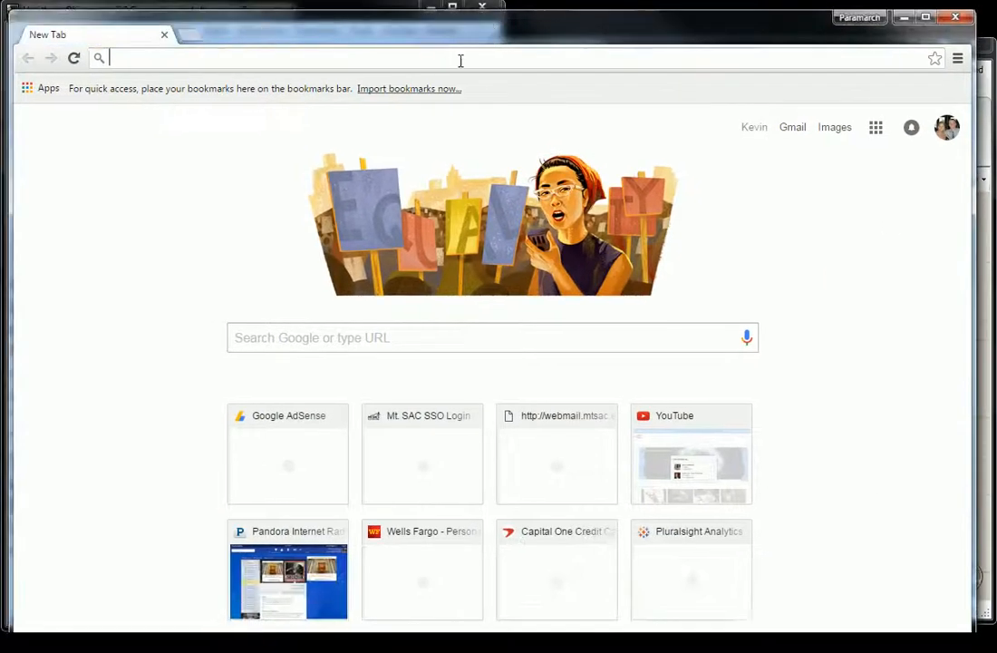
left_click(461, 61)
type("tangent")
key("Return")
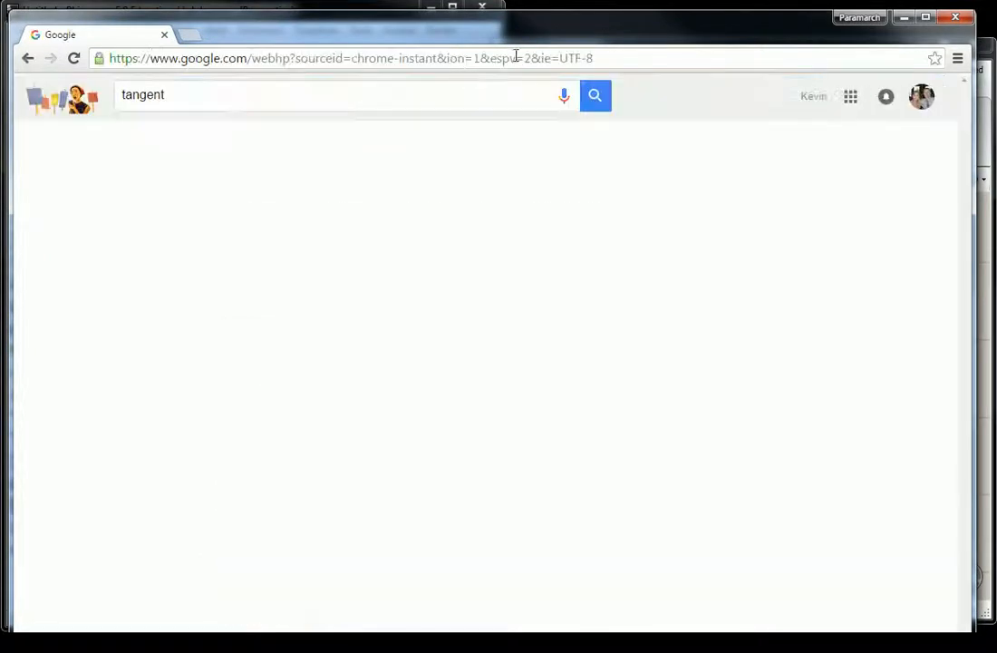
left_click(180, 147)
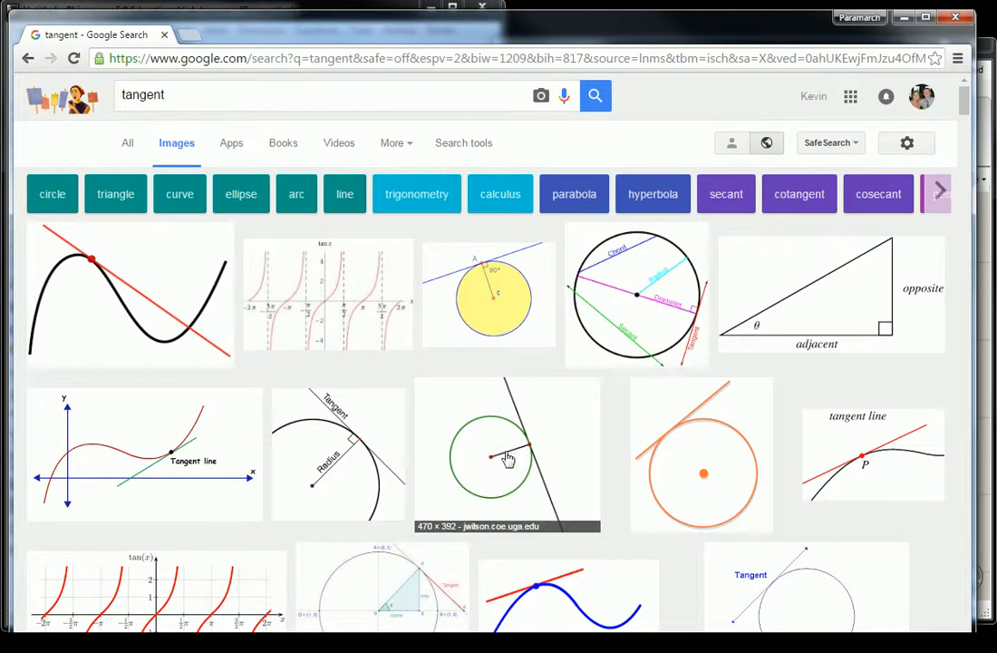
left_click(514, 458)
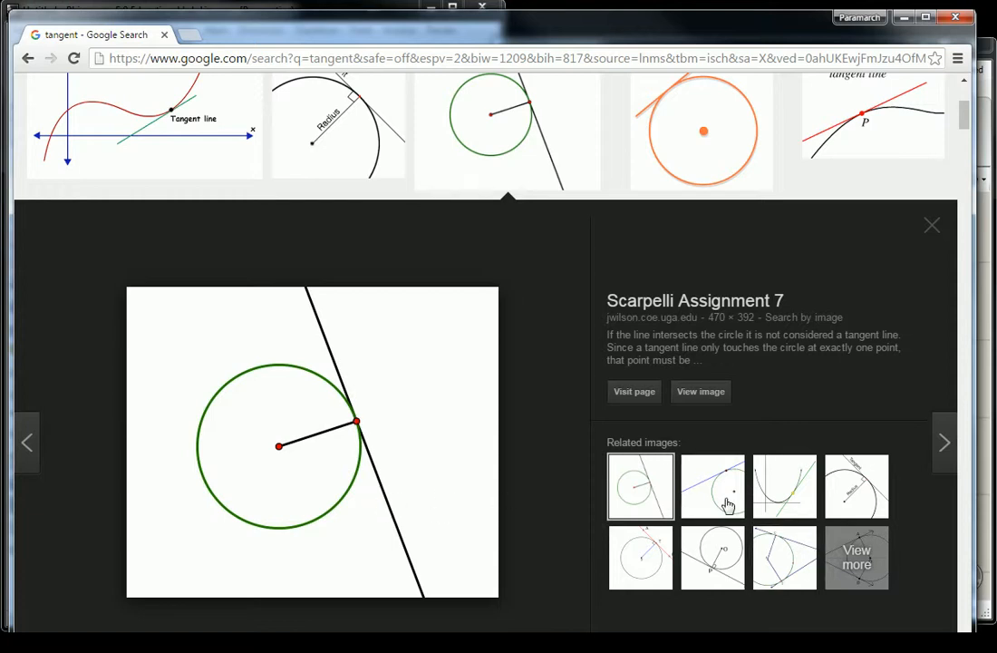
left_click(848, 479)
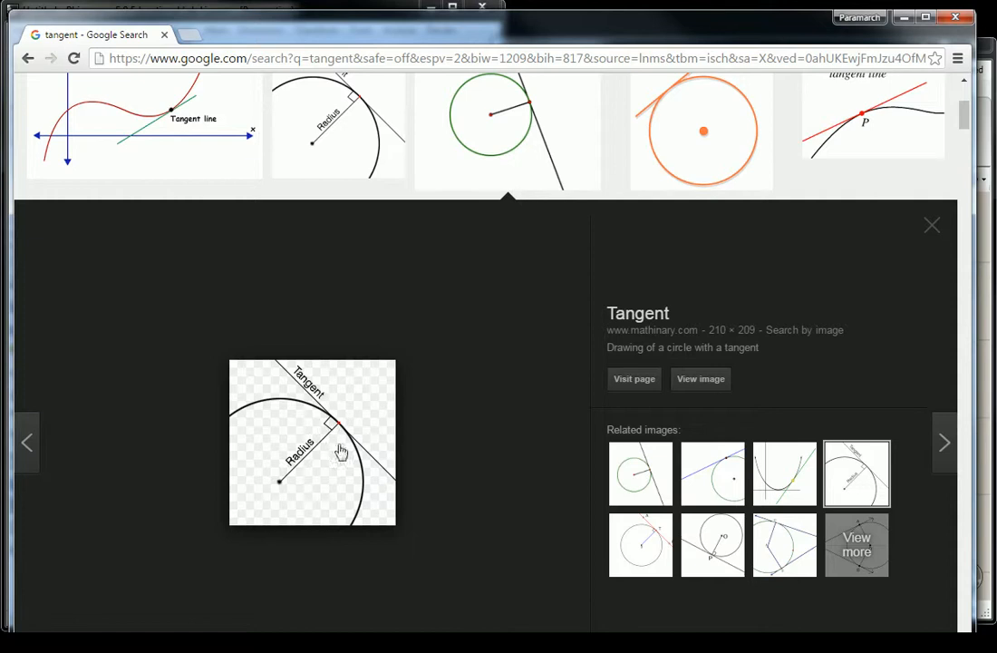
left_click(937, 234)
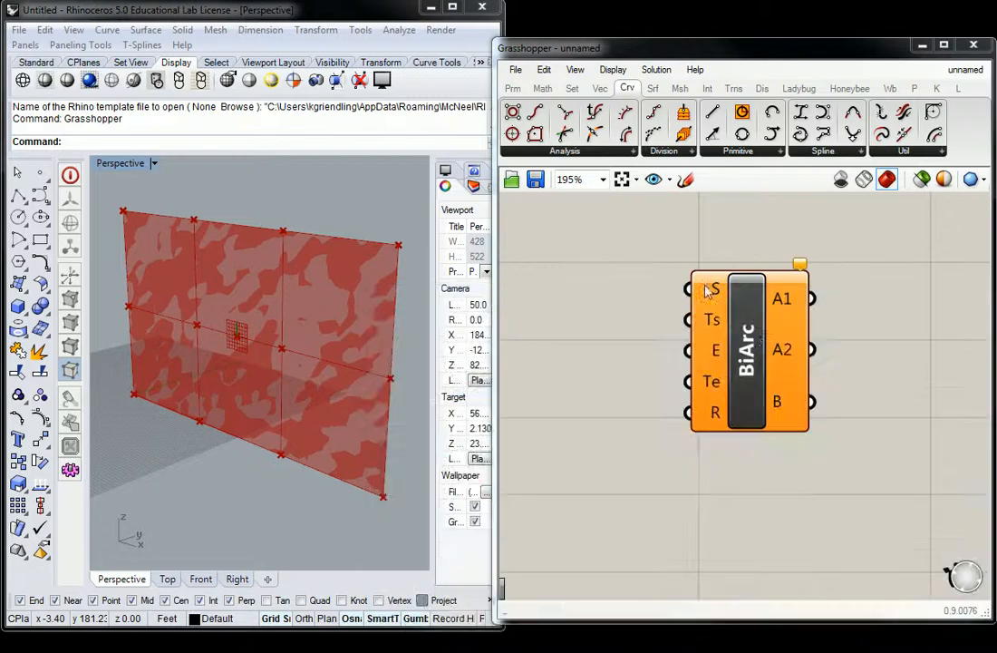
Step: Switch to Rhino and place two point objects diagonally apart in the Top view, then maximize that view
mouse_move(754, 340)
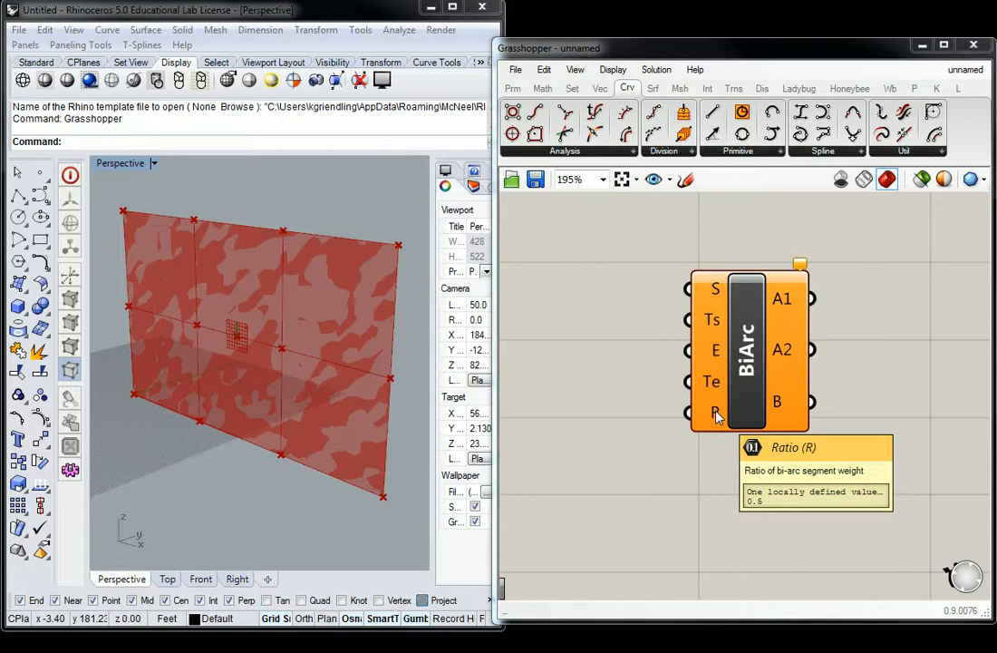
double_click(127, 164)
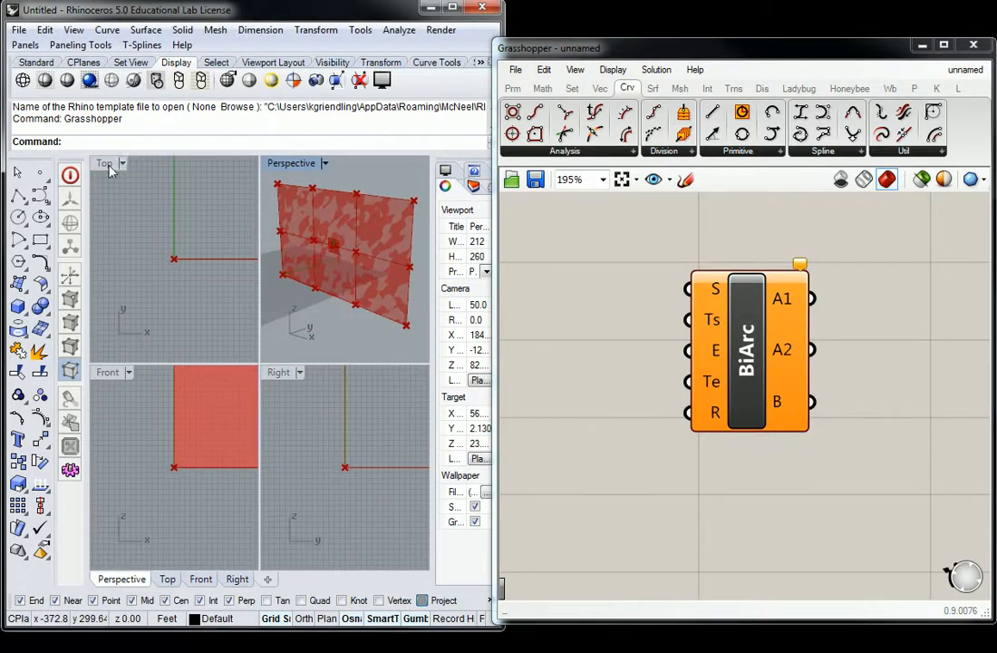
left_click(183, 198)
right_click_drag(193, 194, 146, 252)
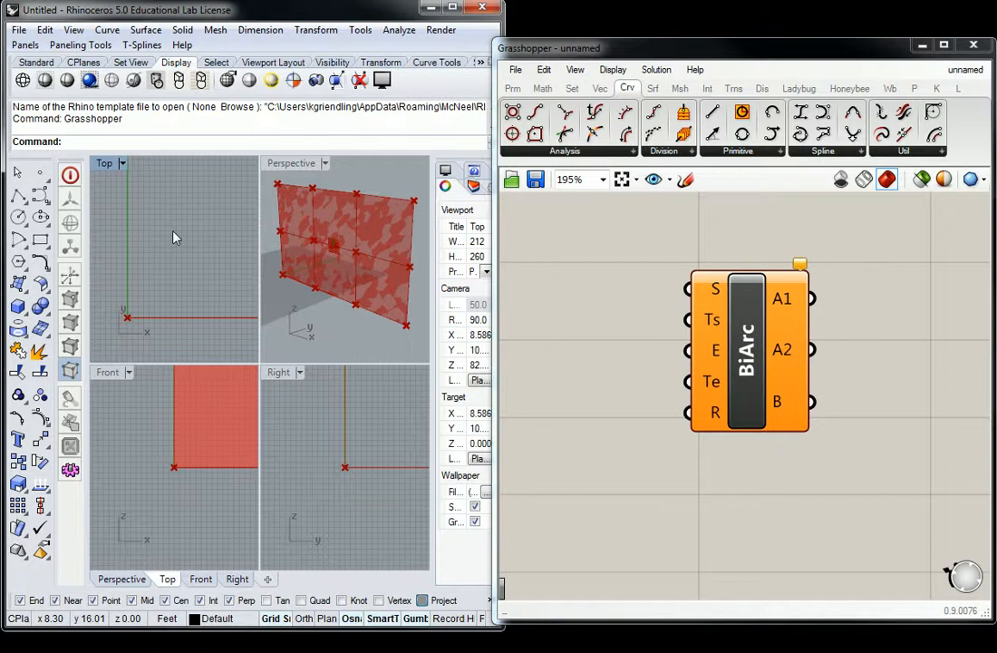
left_click(43, 178)
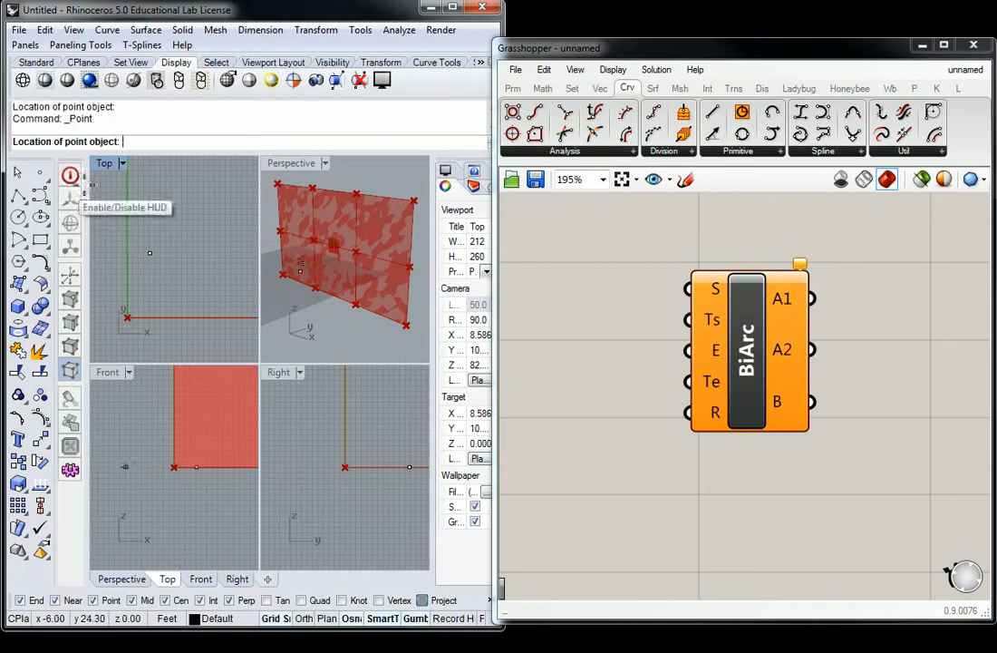
left_click(197, 176)
scroll(176, 204, "up", 3)
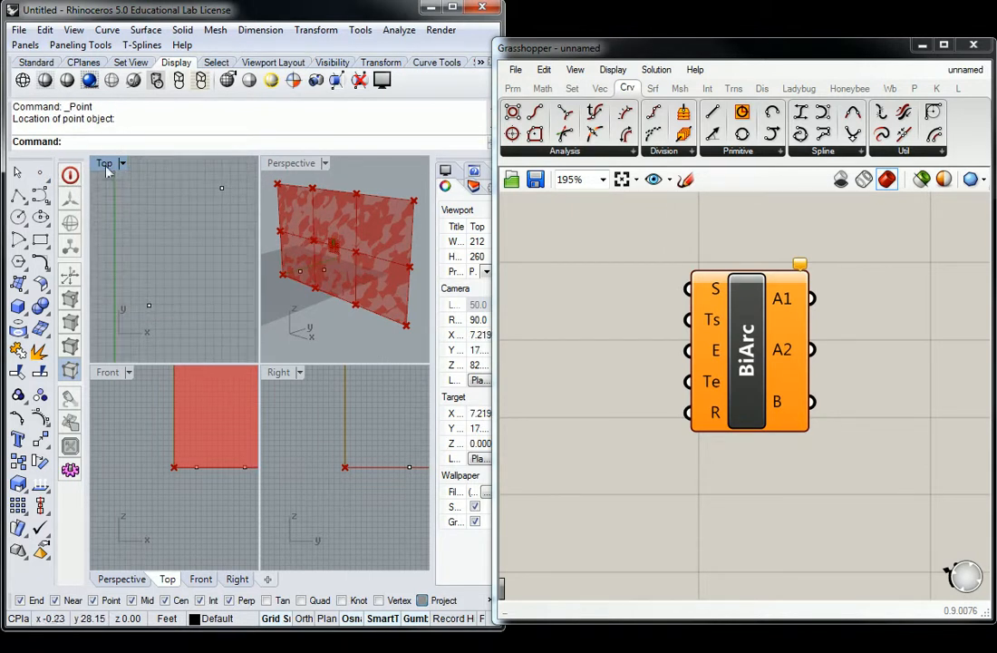
double_click(106, 167)
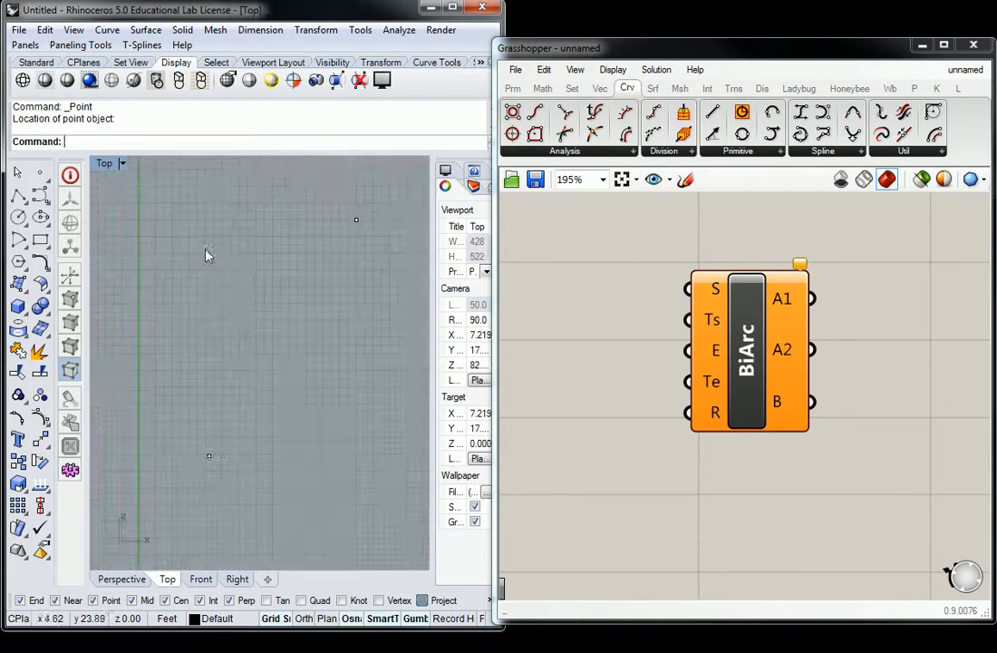
Step: Add a Point parameter beside the BiArc component and reference the lower Rhino point in it
left_click(511, 89)
left_click_drag(513, 111, 573, 277)
right_click(591, 278)
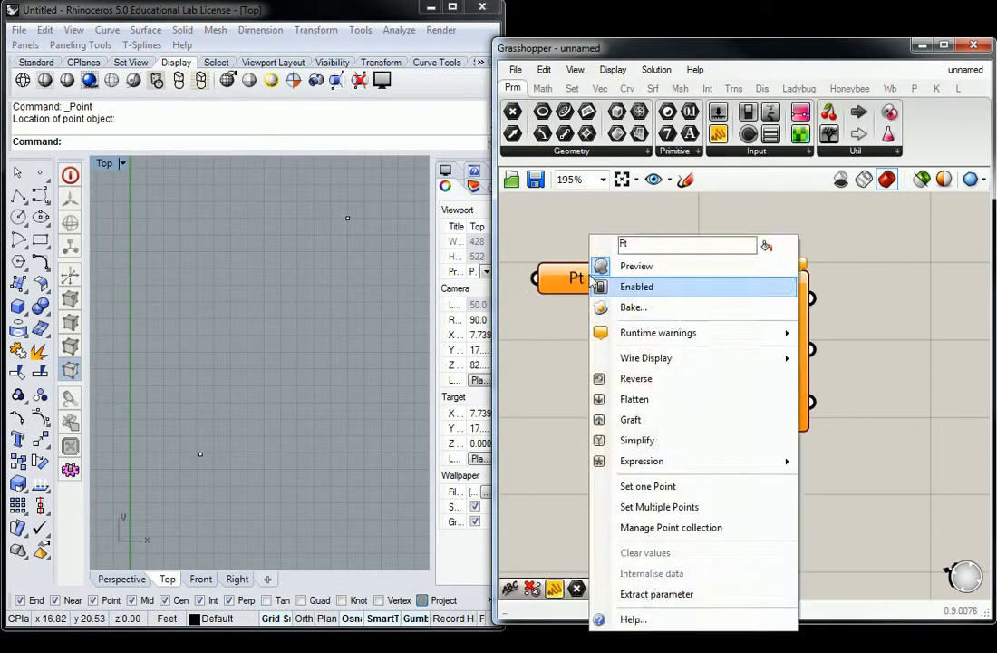
left_click(647, 485)
left_click(200, 454)
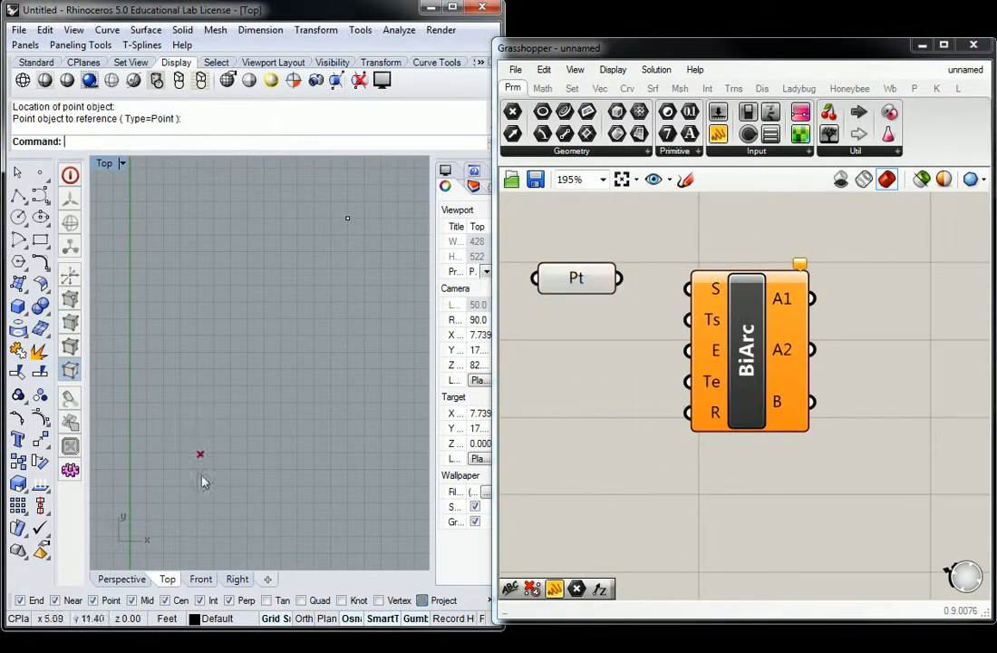
Step: Add a second Point parameter below the first and reference the upper Rhino point in it
left_click_drag(512, 111, 566, 396)
right_click(568, 398)
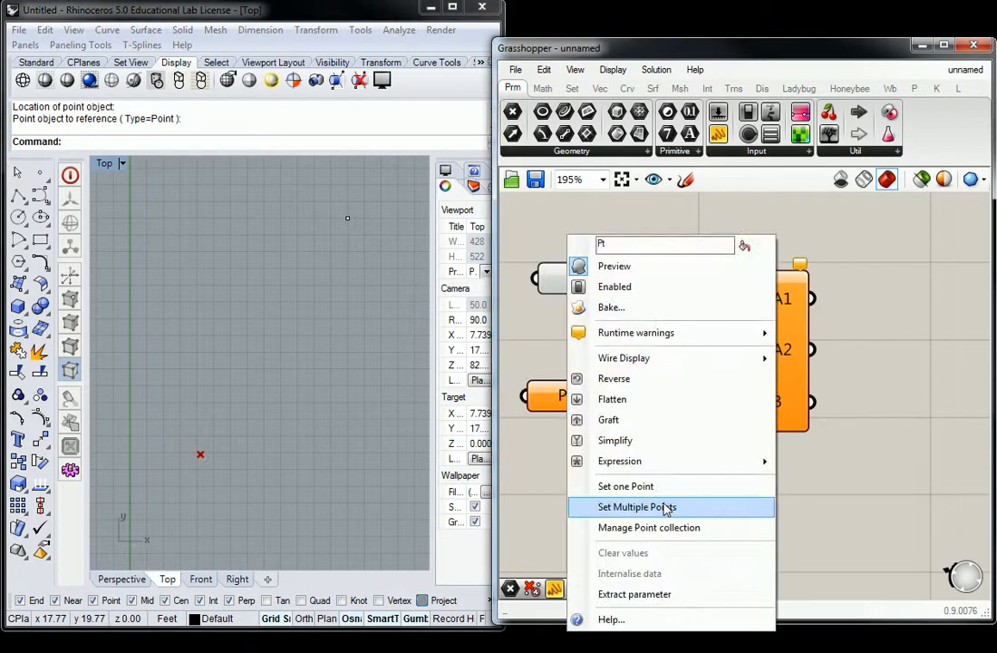
left_click(666, 507)
left_click(347, 218)
key("Return")
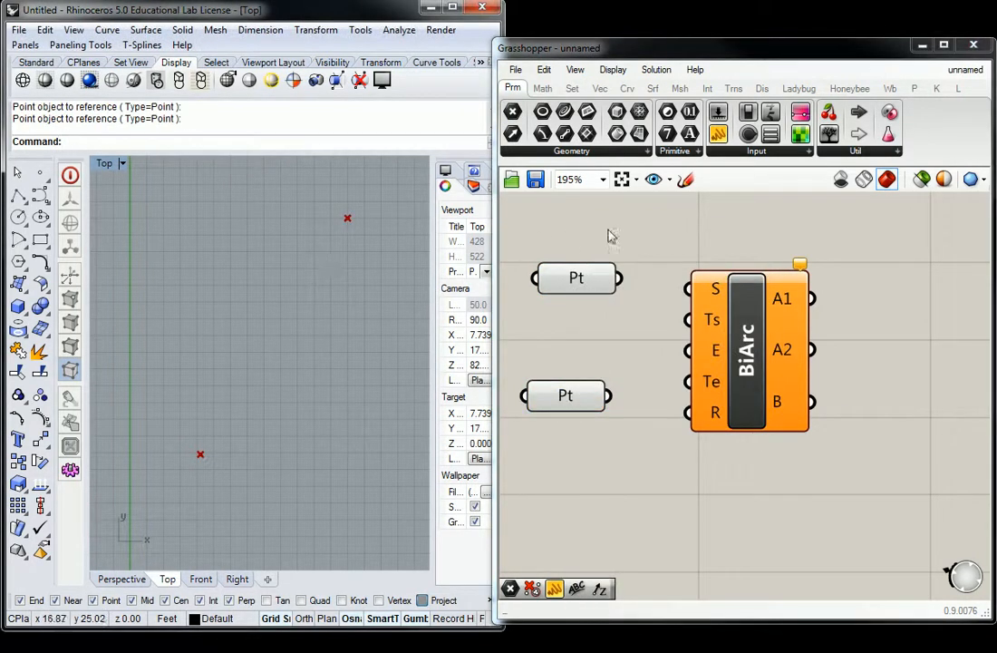
Step: Connect the first Point parameter to BiArc's S input and the second to its E input, spacing the two parameters apart
left_click_drag(620, 279, 687, 288)
left_click(594, 401)
left_click_drag(594, 401, 688, 350)
left_click(694, 239)
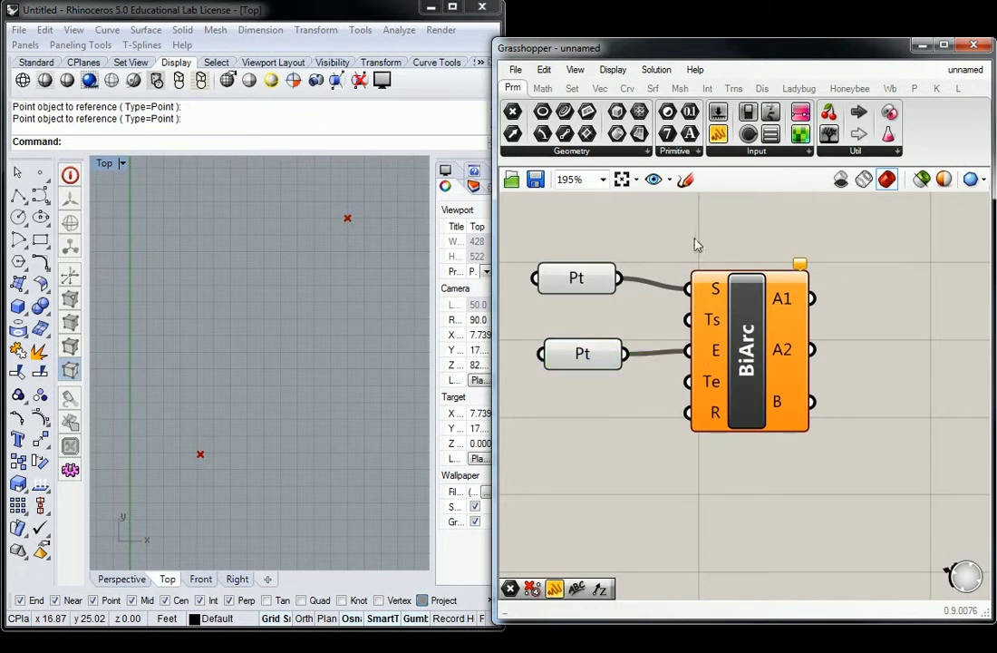
right_click_drag(705, 256, 810, 243)
left_click_drag(710, 341, 689, 362)
left_click_drag(668, 263, 668, 240)
left_click(661, 290)
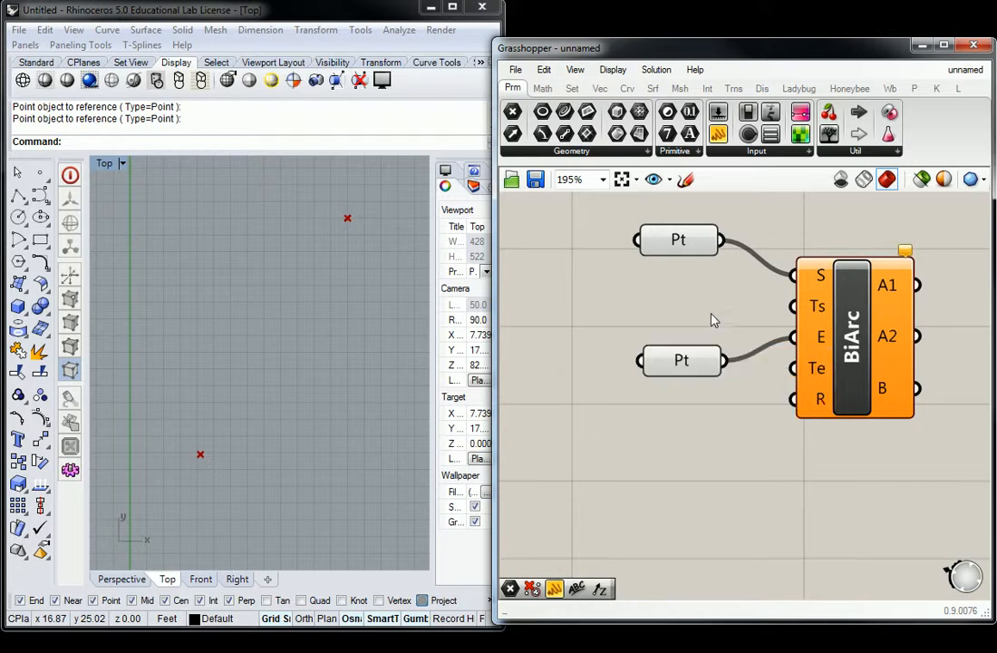
Step: Add a Unit Y vector component between the two Point parameters and connect it to BiArc's Ts input
left_click(601, 88)
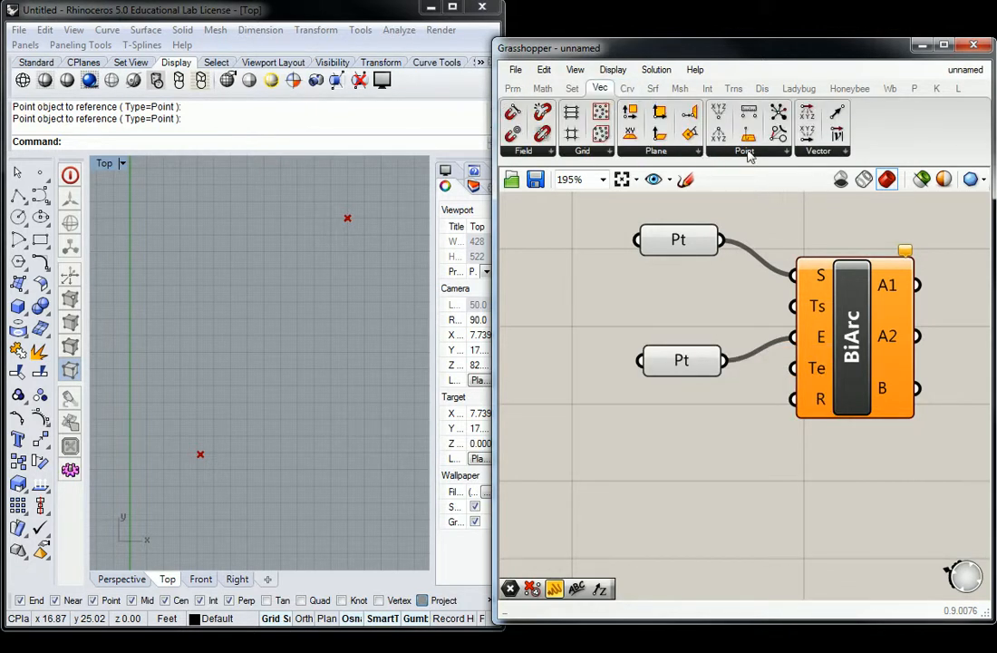
left_click(819, 152)
left_click_drag(840, 274, 687, 304)
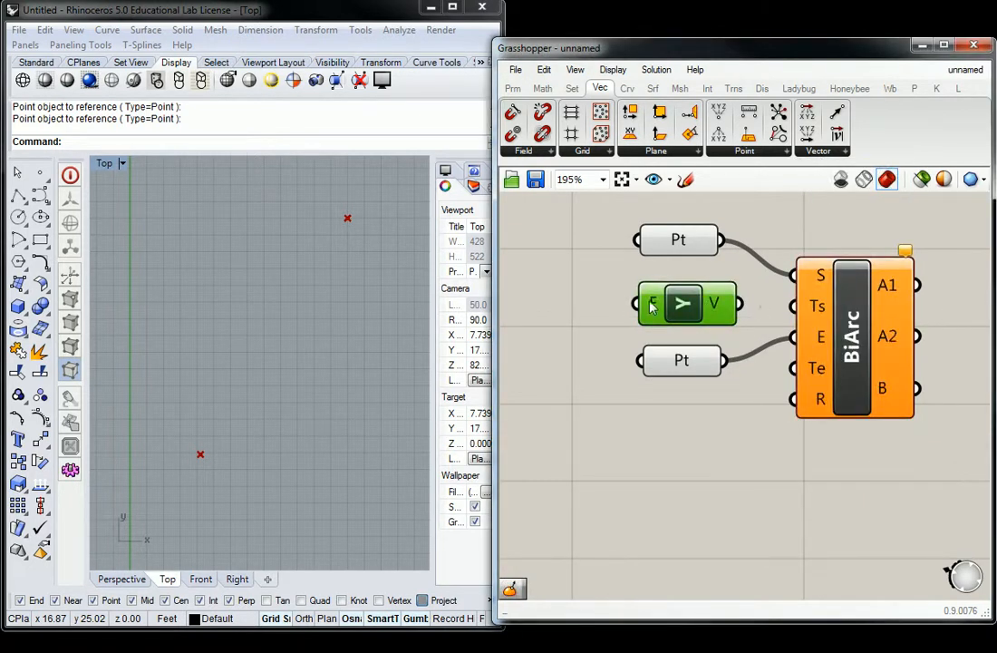
mouse_move(649, 307)
left_click_drag(739, 304, 769, 303)
left_click(605, 264)
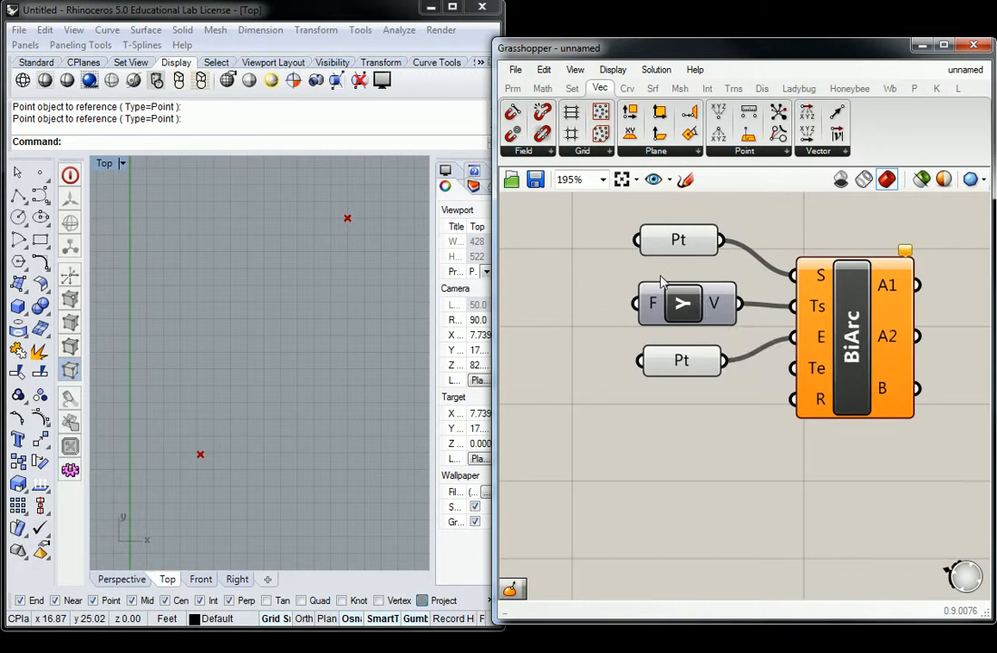
Step: Duplicate the Unit Y component below the Point parameters and place a Reverse vector component between the copy and BiArc
left_click(694, 299)
left_click_drag(696, 299, 643, 414, "alt")
left_click(817, 150)
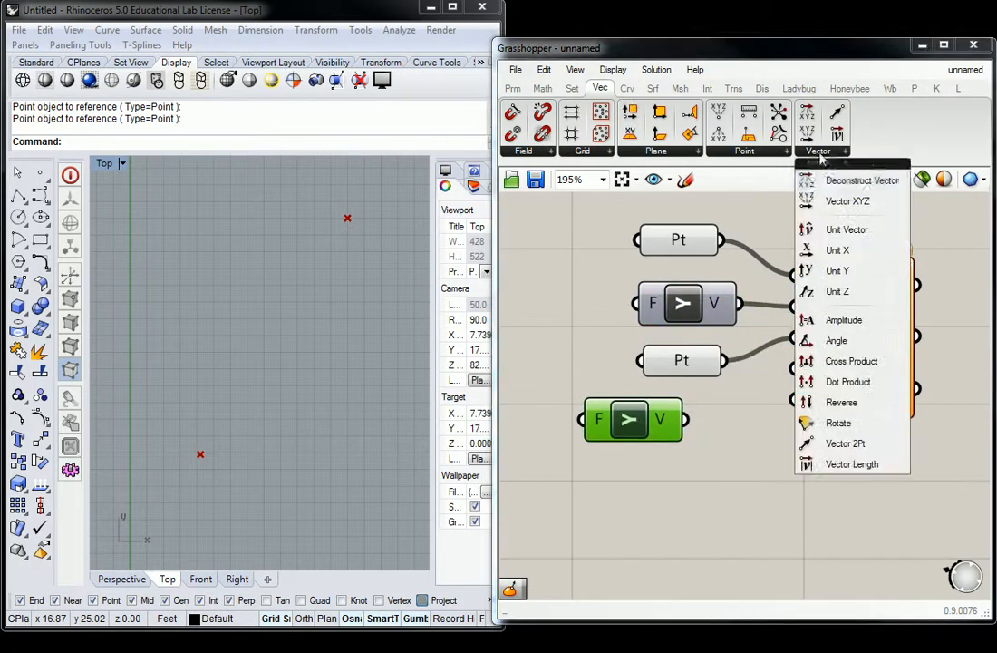
left_click_drag(811, 399, 723, 419)
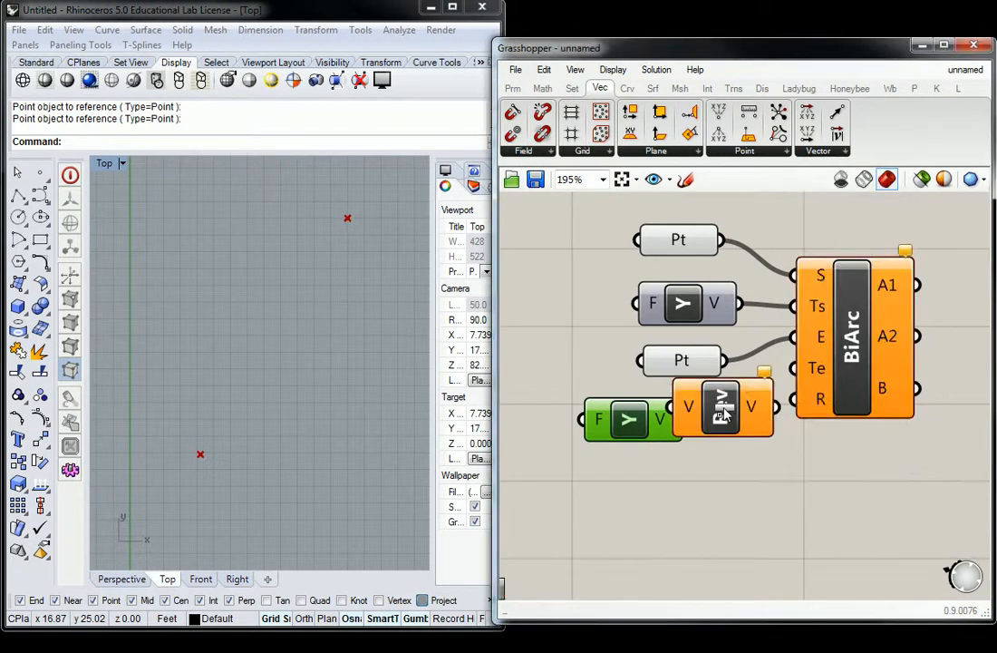
left_click_drag(602, 419, 526, 408)
left_click_drag(718, 424, 696, 420)
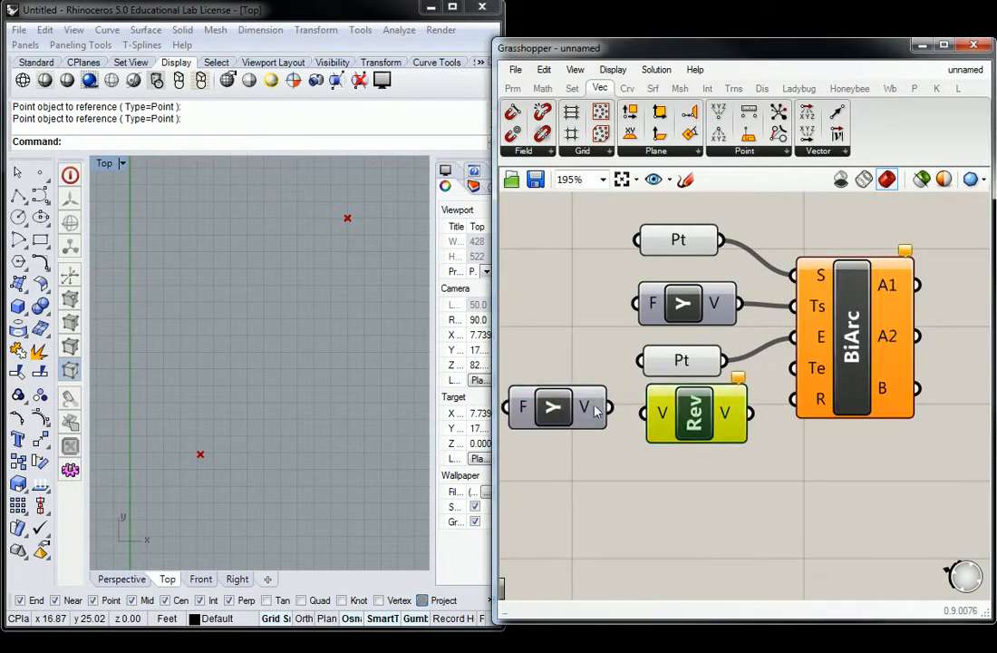
left_click_drag(572, 417, 569, 425)
Step: Connect the copied Unit Y vector into Reverse and the reversed vector to BiArc's Te input
left_click_drag(605, 415, 644, 414)
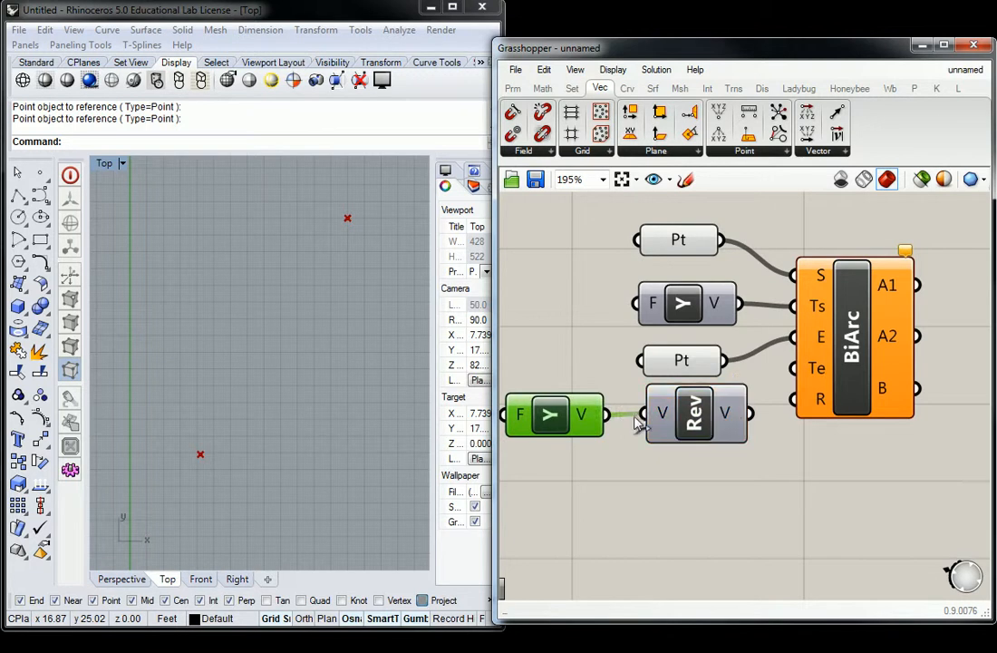
left_click_drag(751, 414, 794, 369)
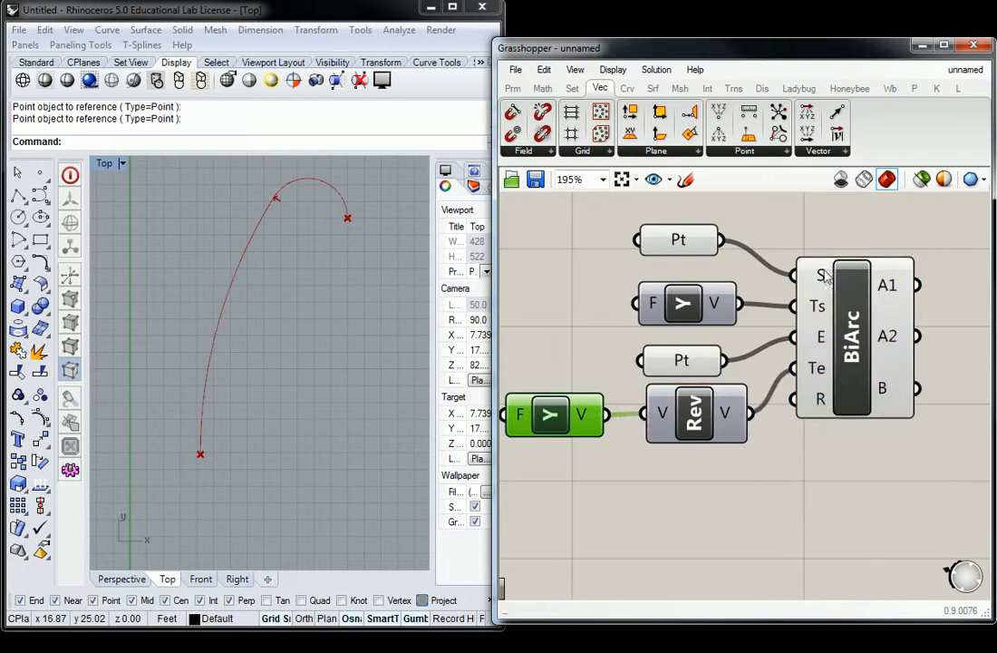
left_click(816, 231)
right_click_drag(318, 280, 311, 287)
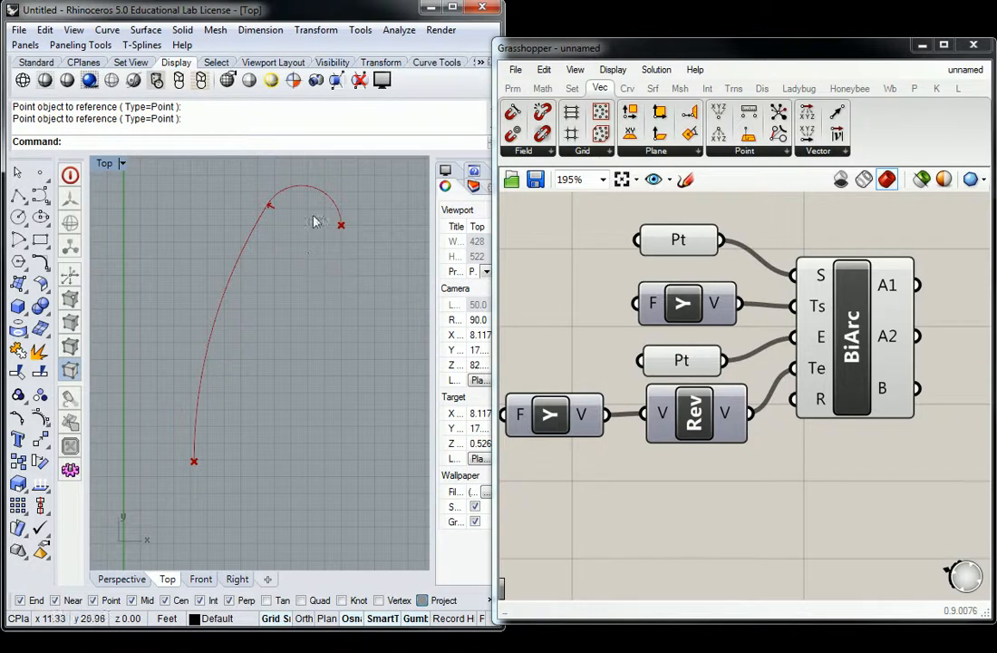
Step: Move the Reverse component down and connect the copied Unit Y vector directly to BiArc's Te input
mouse_move(583, 419)
left_click(843, 151)
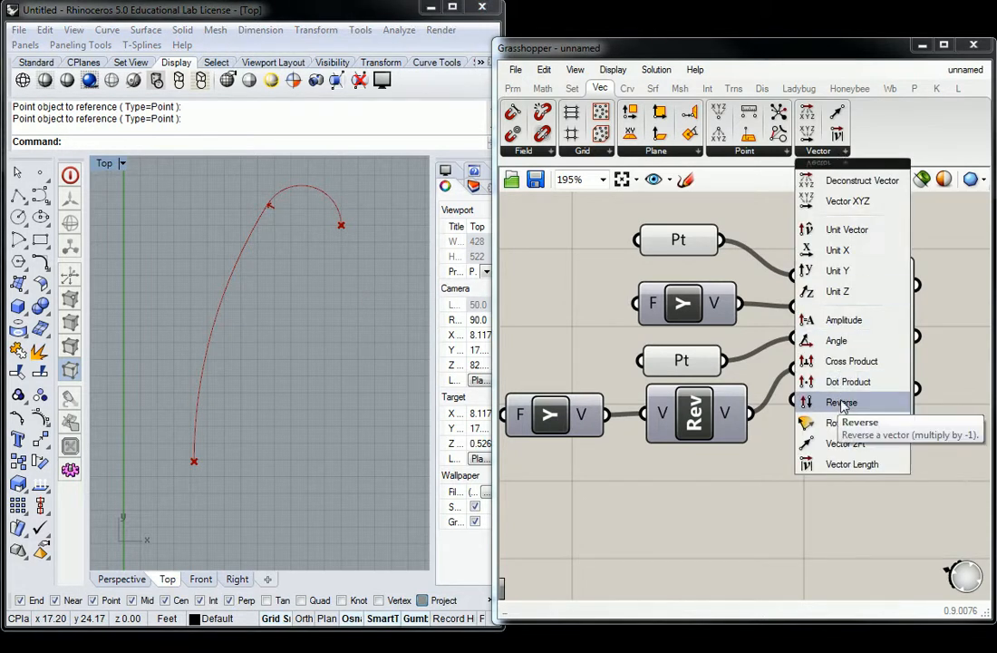
left_click_drag(711, 423, 712, 489)
left_click_drag(606, 414, 794, 368)
left_click(651, 432)
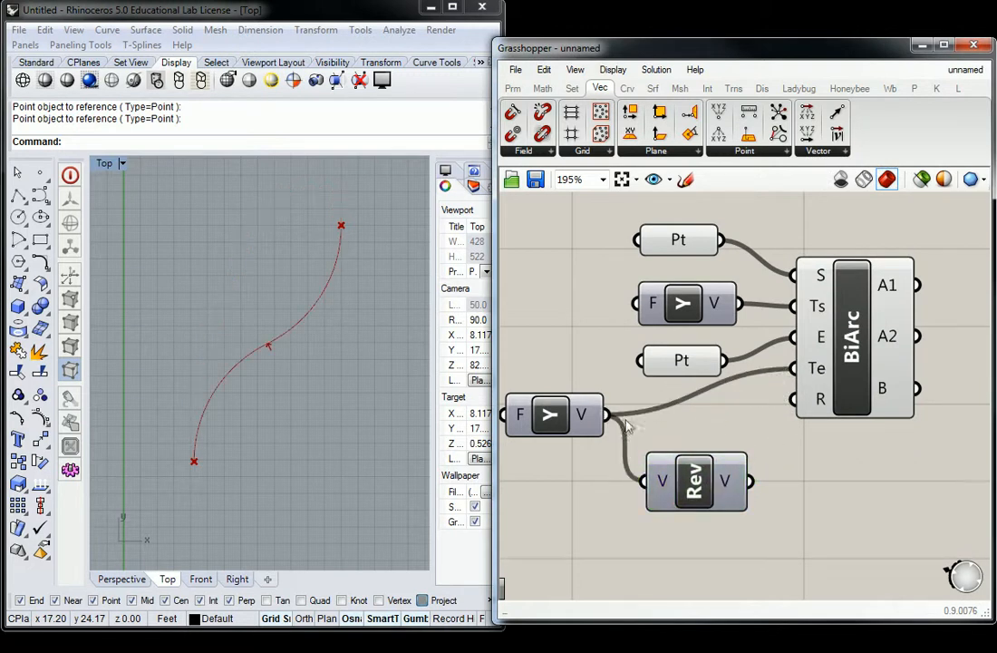
Step: Reconnect the Reverse component's output to BiArc's Te input and position Reverse below the second Point parameter
left_click_drag(685, 458, 677, 417)
left_click_drag(742, 441, 794, 368)
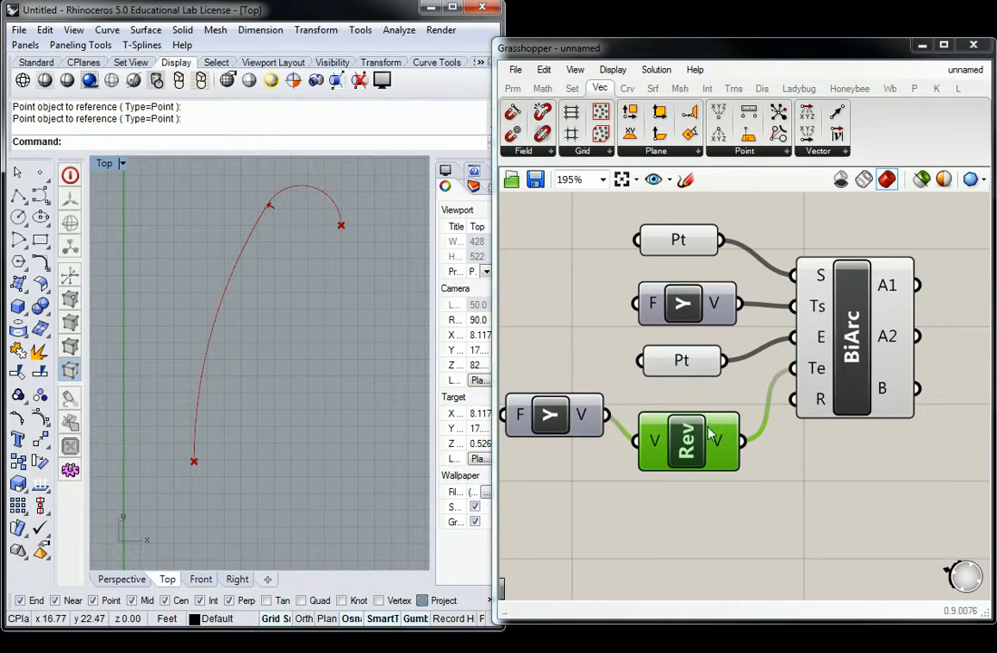
left_click_drag(711, 461, 713, 501)
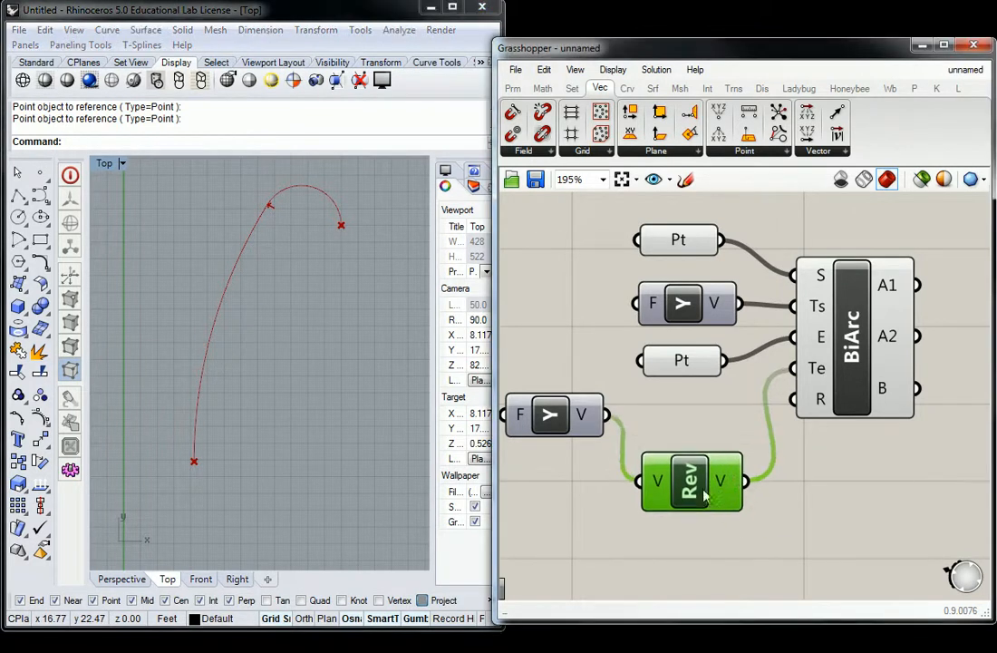
Step: Connect the lower Unit Y vector directly to BiArc's Te input and delete the Reverse component
left_click_drag(609, 415, 698, 412)
left_click(682, 490)
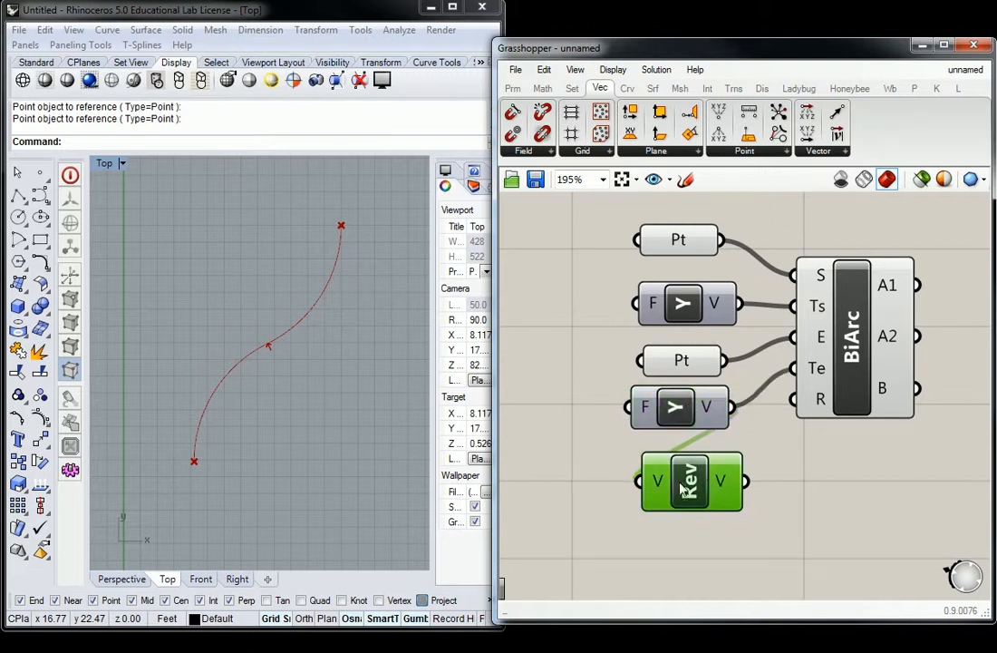
left_click_drag(682, 490, 715, 493)
key("Delete")
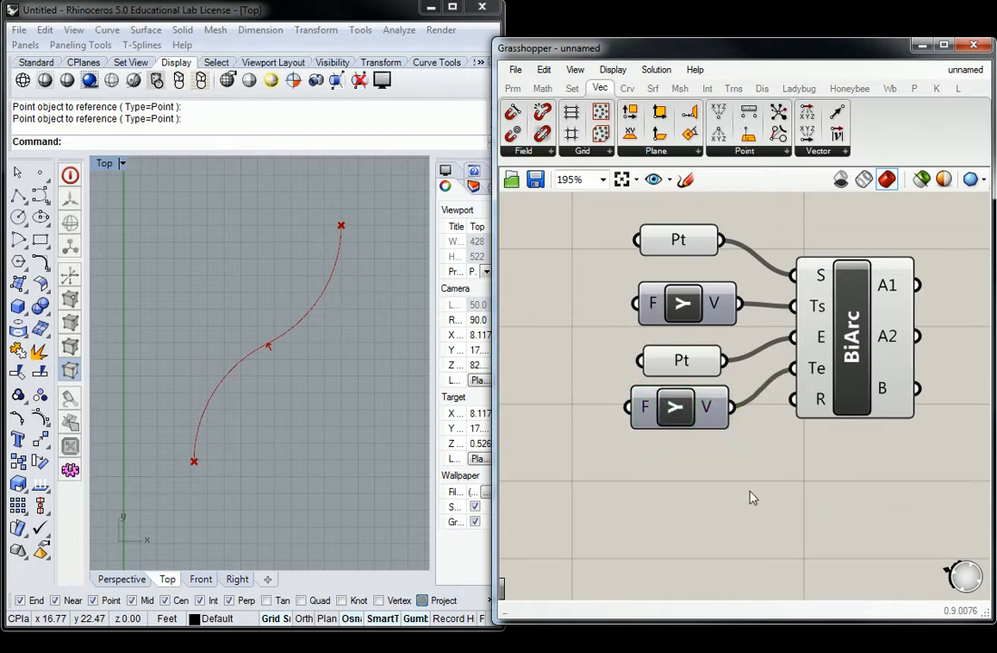
Step: Position the lower Unit Y component just below the second Point parameter, in line with the other BiArc inputs
left_click_drag(703, 407, 715, 399)
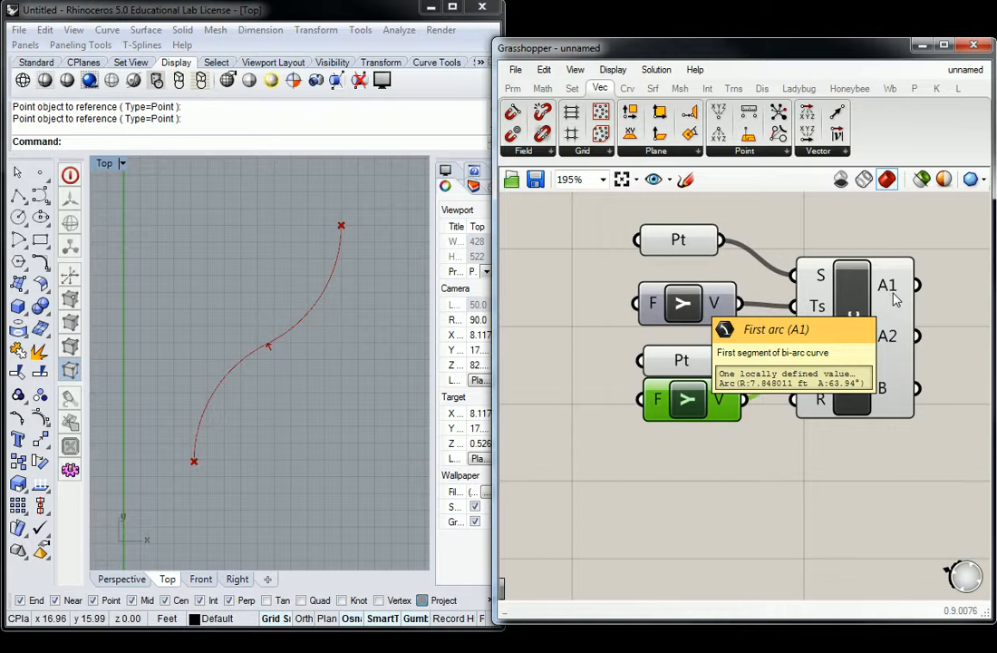
left_click(949, 298)
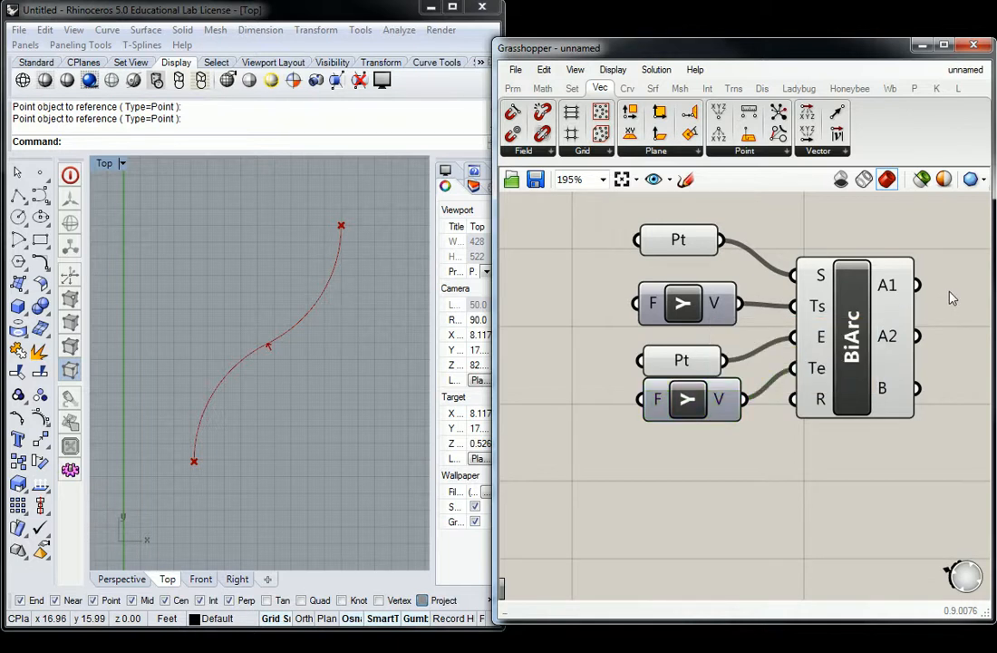
mouse_move(885, 390)
mouse_move(824, 405)
left_click_drag(717, 405, 719, 413)
left_click(717, 465)
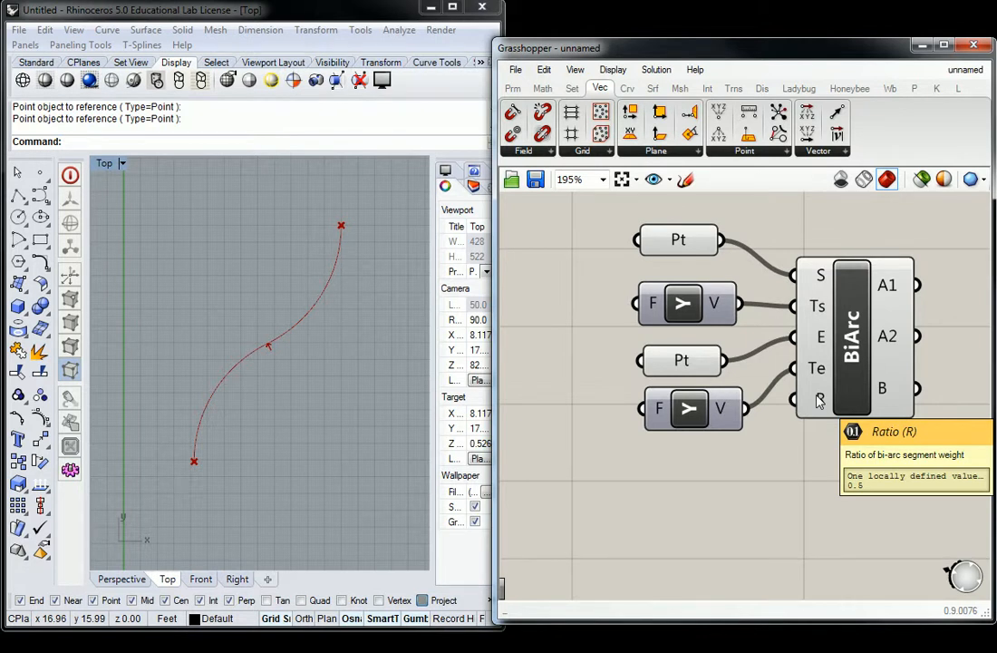
Step: Add a number slider with minimum 0 and value 0.55 below the lower Unit Y and connect it to BiArc's R input
double_click(672, 475)
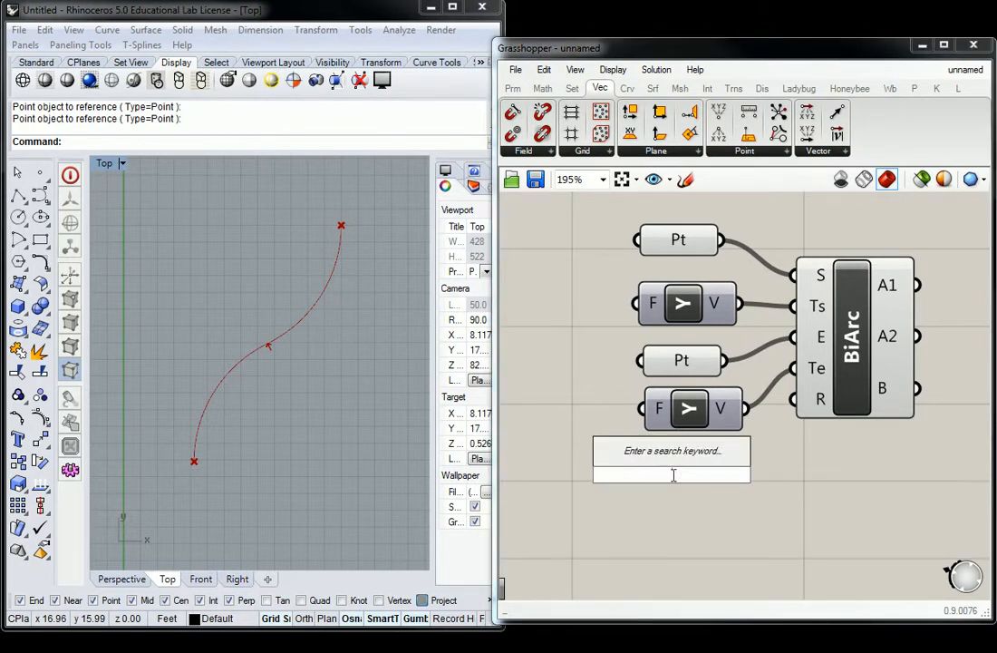
type("0<0.5<")
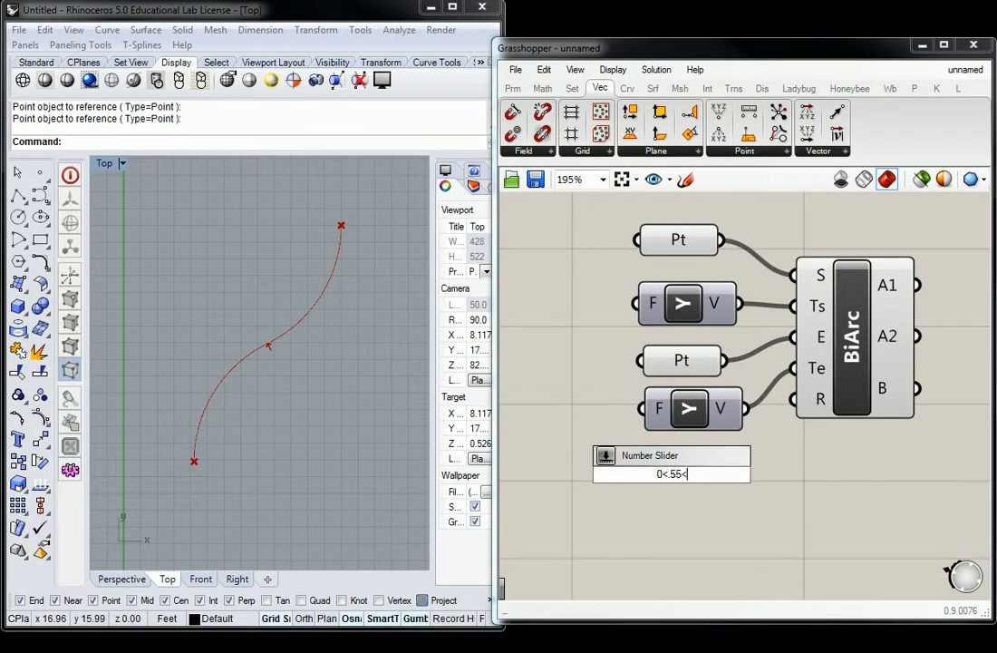
key("Return")
left_click_drag(786, 484, 783, 422)
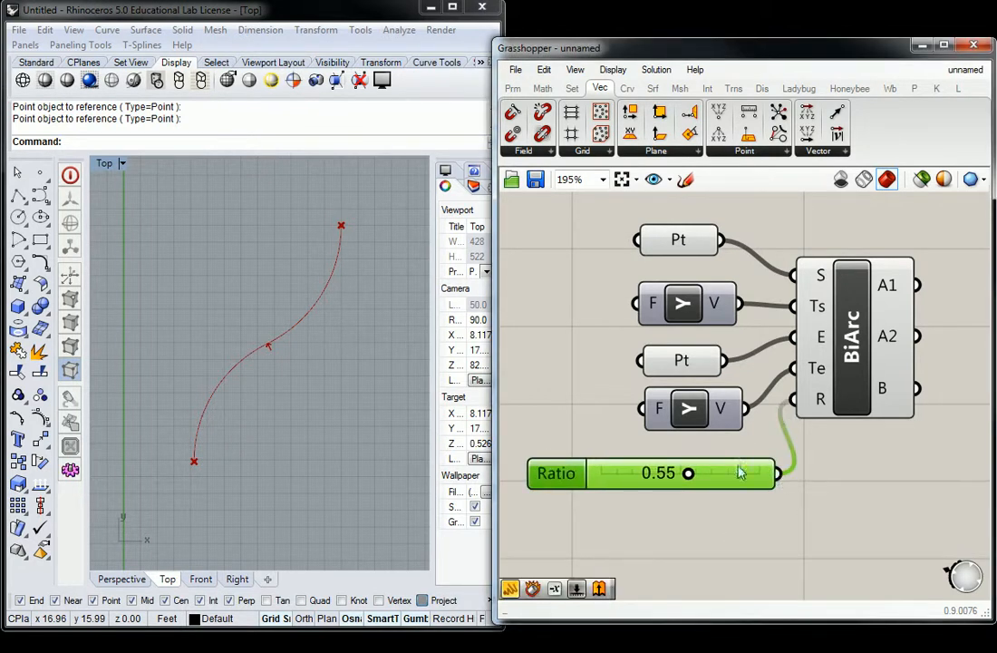
left_click(736, 507)
mouse_move(713, 473)
right_mouse_down()
mouse_move(699, 472)
mouse_move(716, 452)
right_mouse_up()
left_click(687, 475)
left_click(717, 452)
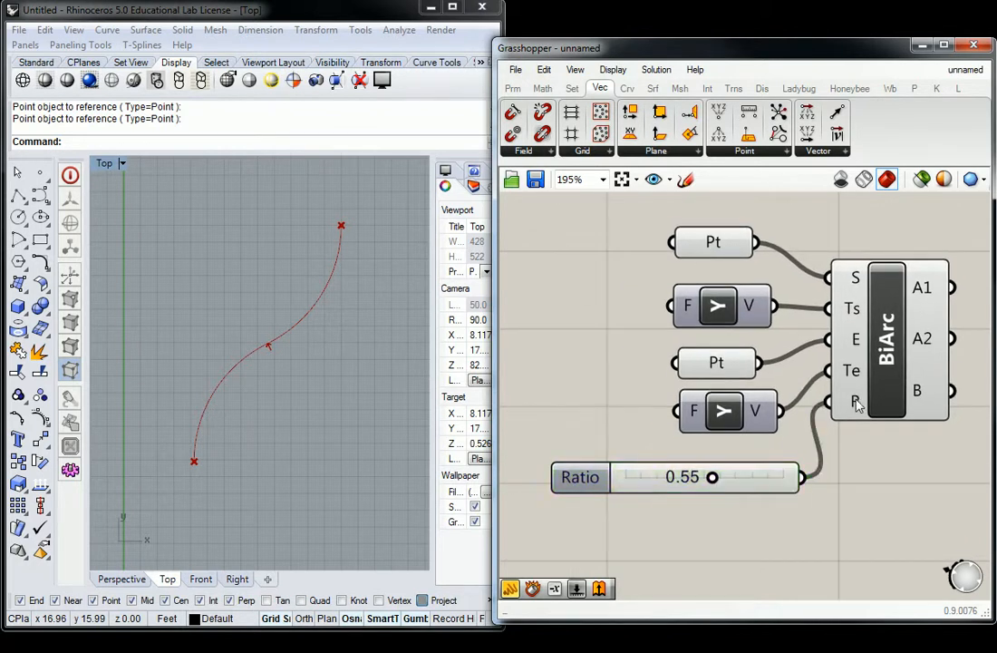
Step: Try the Ratio slider at 0.29 and 0.75 while inspecting BiArc's arc and bi-arc outputs
left_click_drag(712, 477, 671, 477)
mouse_move(940, 290)
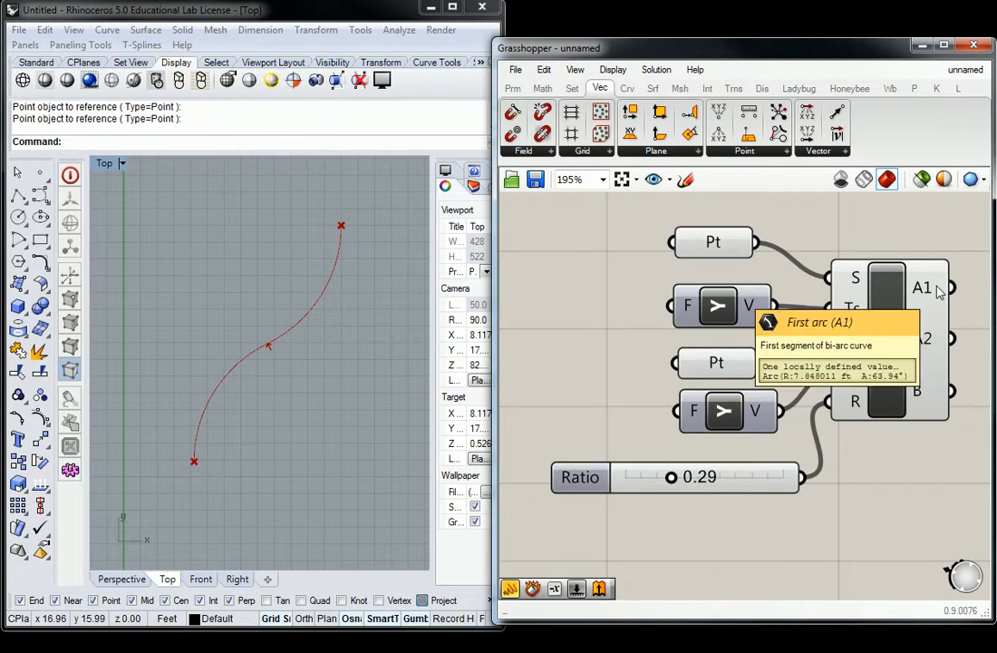
mouse_move(933, 339)
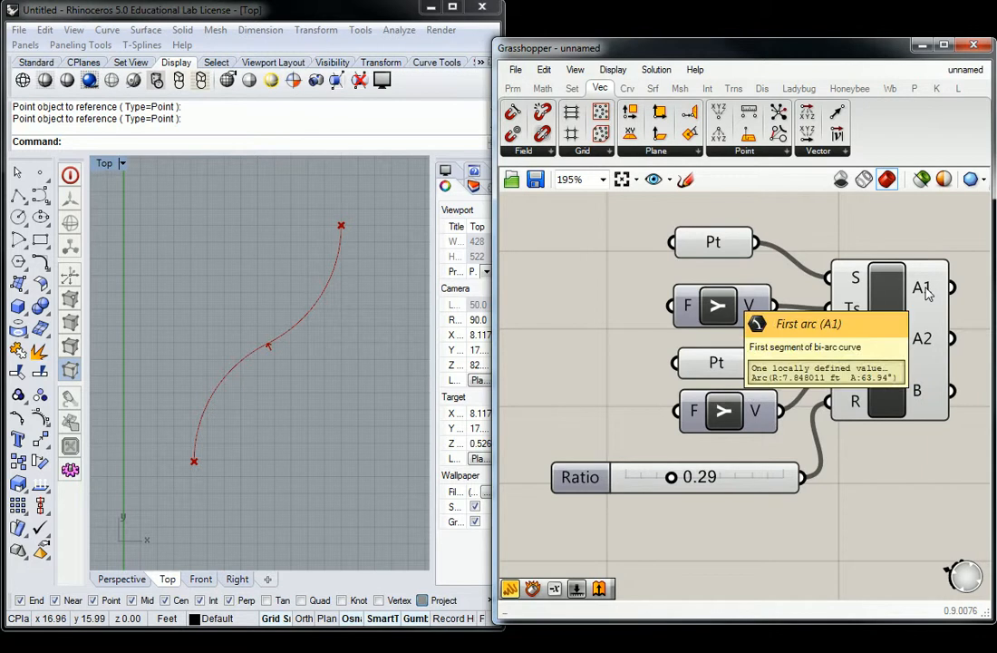
left_click_drag(672, 478, 745, 479)
right_click_drag(900, 431, 810, 463)
mouse_move(843, 436)
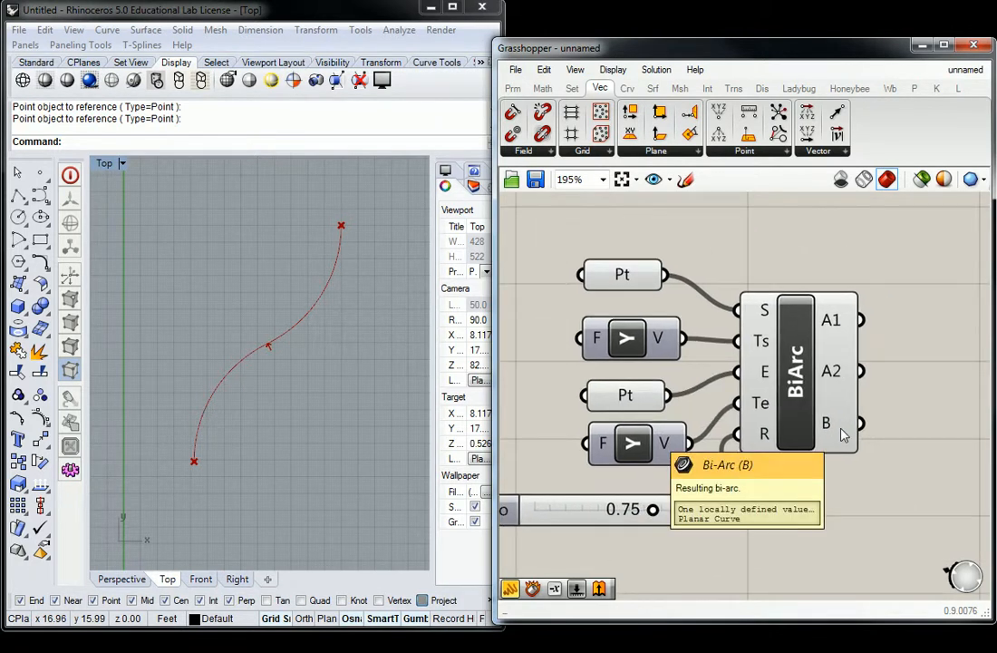
Step: Add a Curve parameter beside BiArc and connect its B output to it
right_click_drag(734, 231, 616, 206)
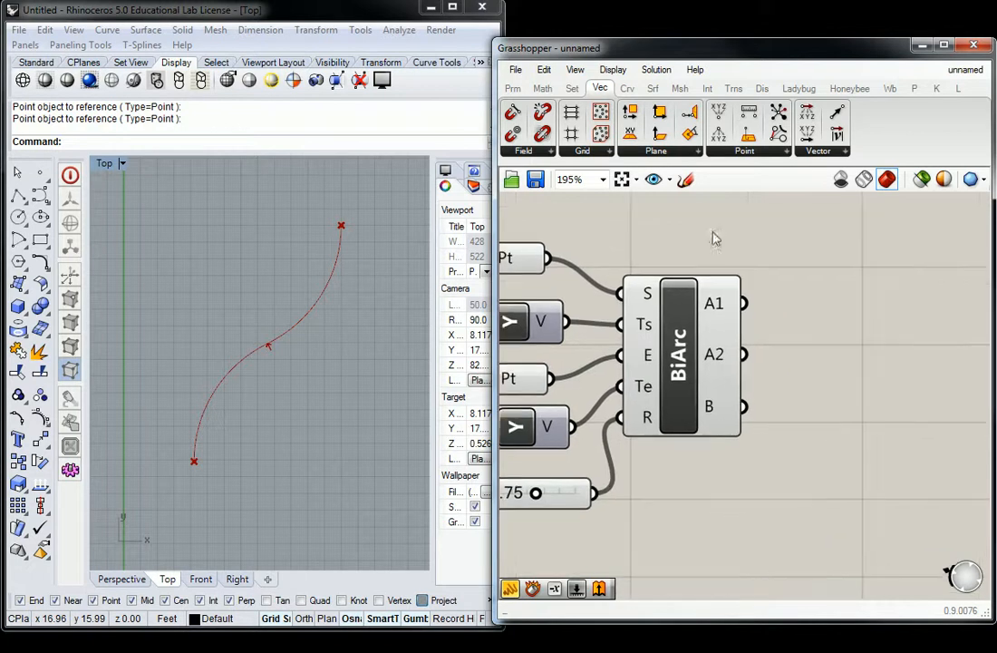
left_click(513, 87)
left_click(565, 111)
left_click(815, 419)
left_click_drag(745, 407, 773, 419)
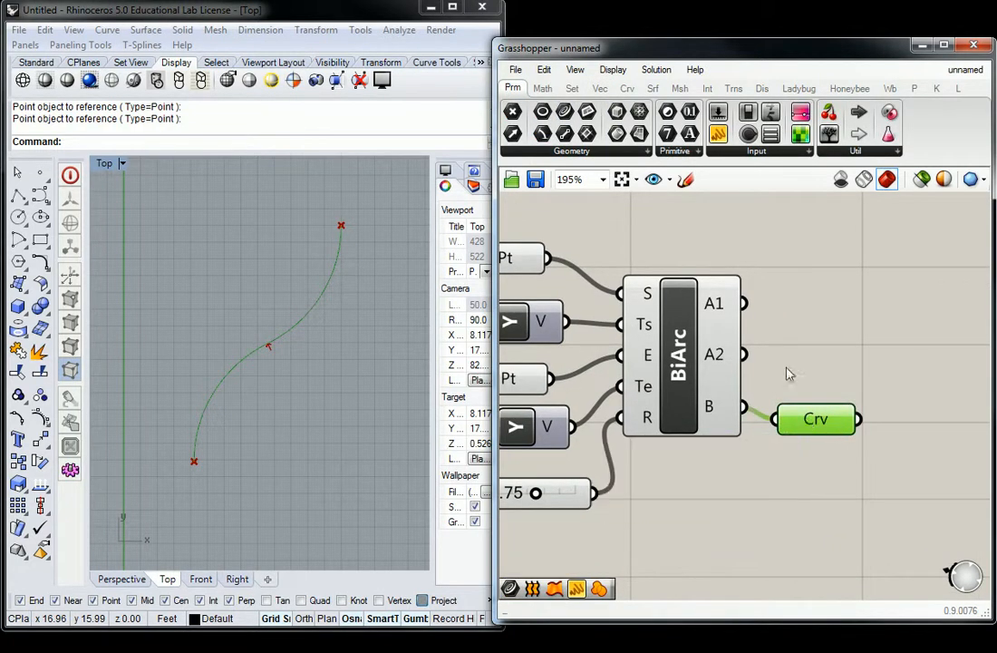
Step: Add two more Curve parameters above the first and connect BiArc's A2 and A1 outputs to them
left_click(565, 113)
left_click(804, 341)
left_click_drag(744, 354, 804, 350)
left_click(808, 313)
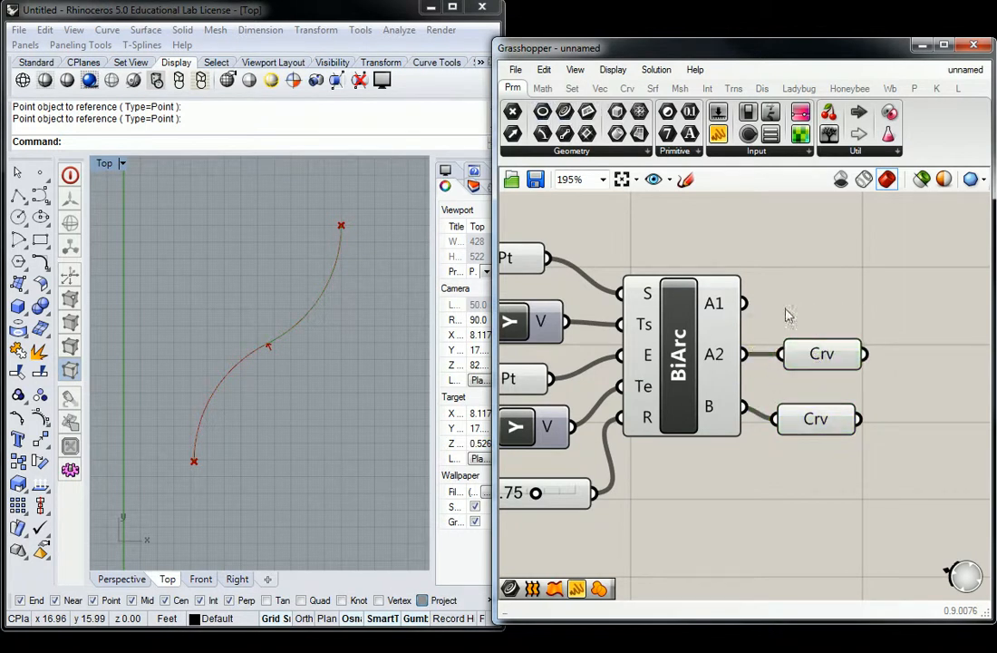
left_click(565, 112)
left_click(809, 292)
left_click_drag(744, 303, 830, 287)
left_click(785, 239)
Step: Set the Ratio slider to 0.22 and check the options of BiArc's R input
right_click_drag(539, 492, 748, 461)
left_click_drag(748, 460, 663, 460)
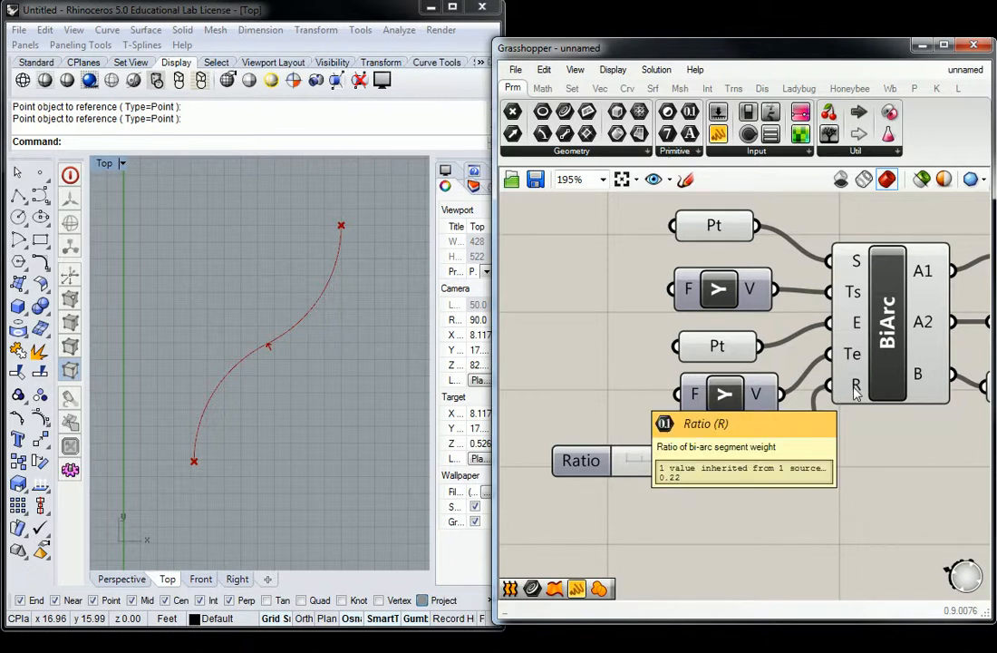
right_click(855, 386)
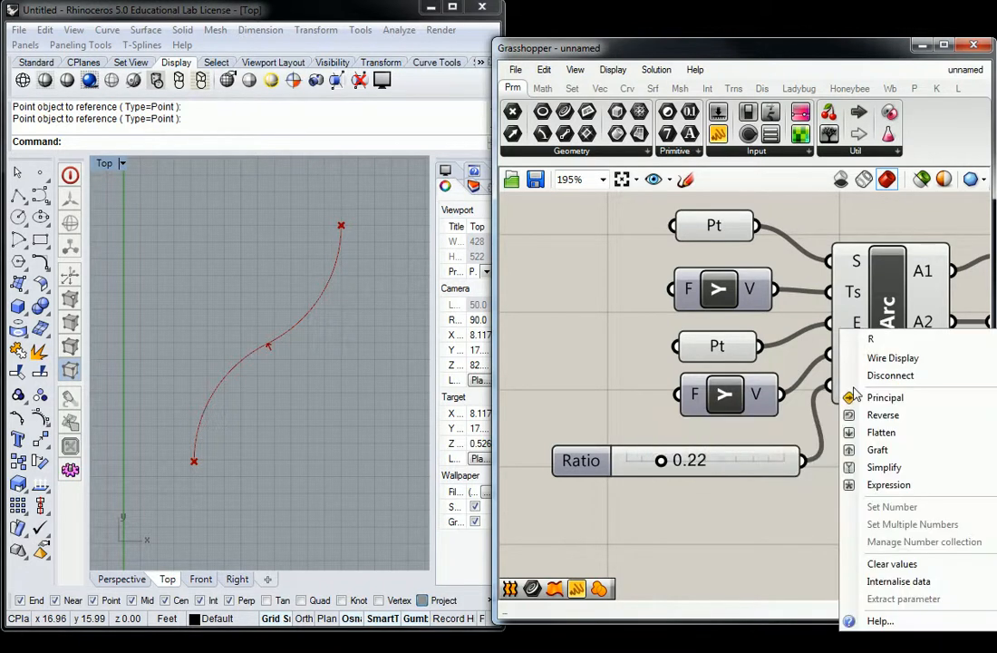
right_click_drag(830, 458, 798, 473)
scroll(825, 445, "down", 2)
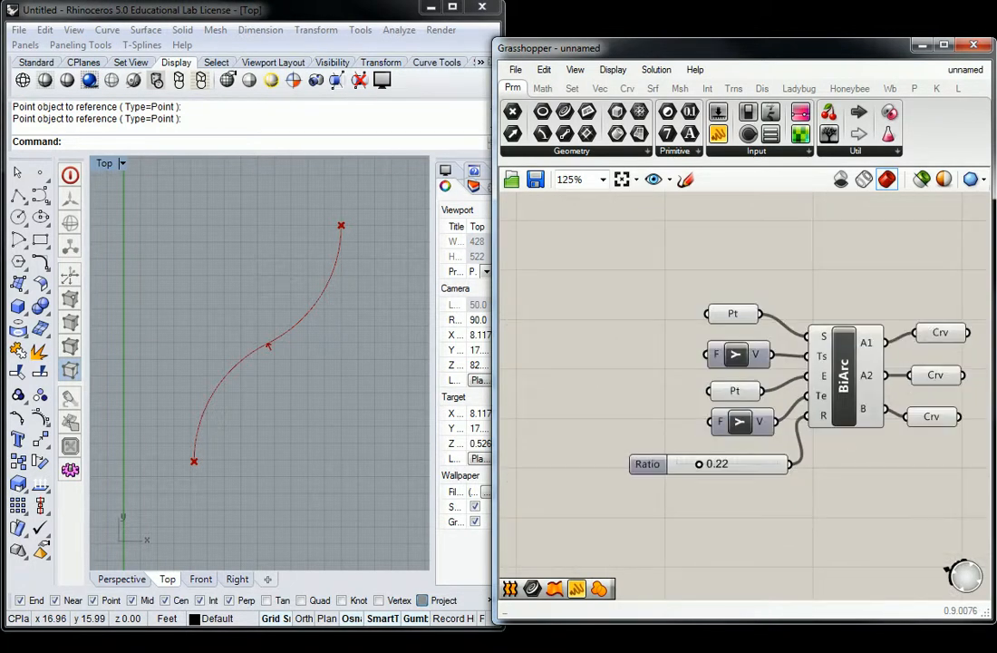
Step: Switch to a Chrome window and search Google for "biarc grasshopper ratio input"
left_click_drag(995, 226, 585, 477)
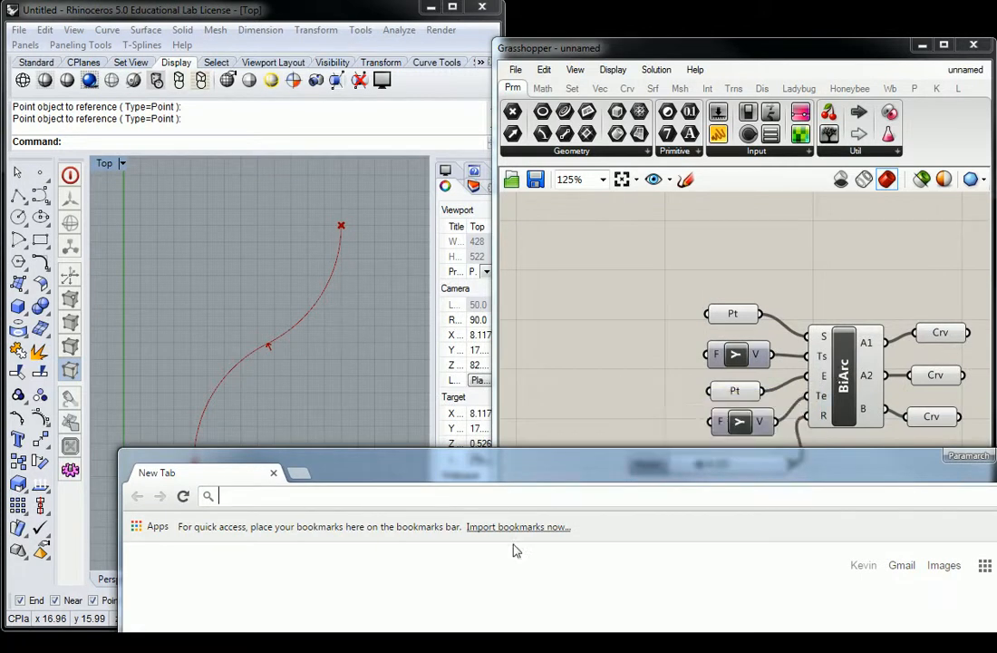
type("ratio")
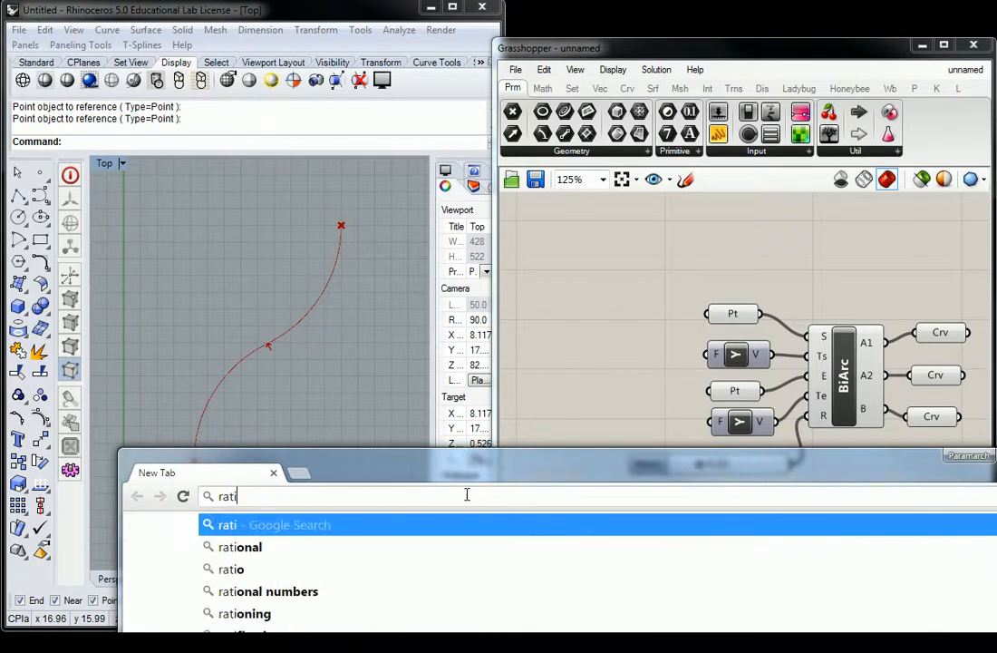
key("BackSpace")
key("BackSpace")
key("BackSpace")
key("BackSpace")
key("BackSpace")
type("nb")
key("BackSpace")
key("BackSpace")
type("biarc g")
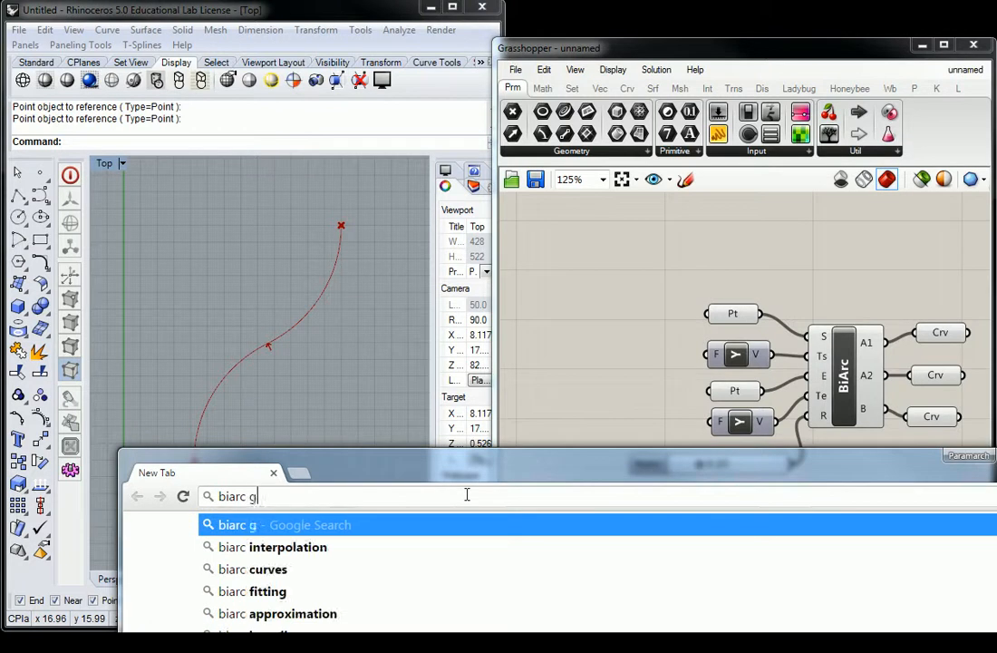
type("rasshopper ratio nin")
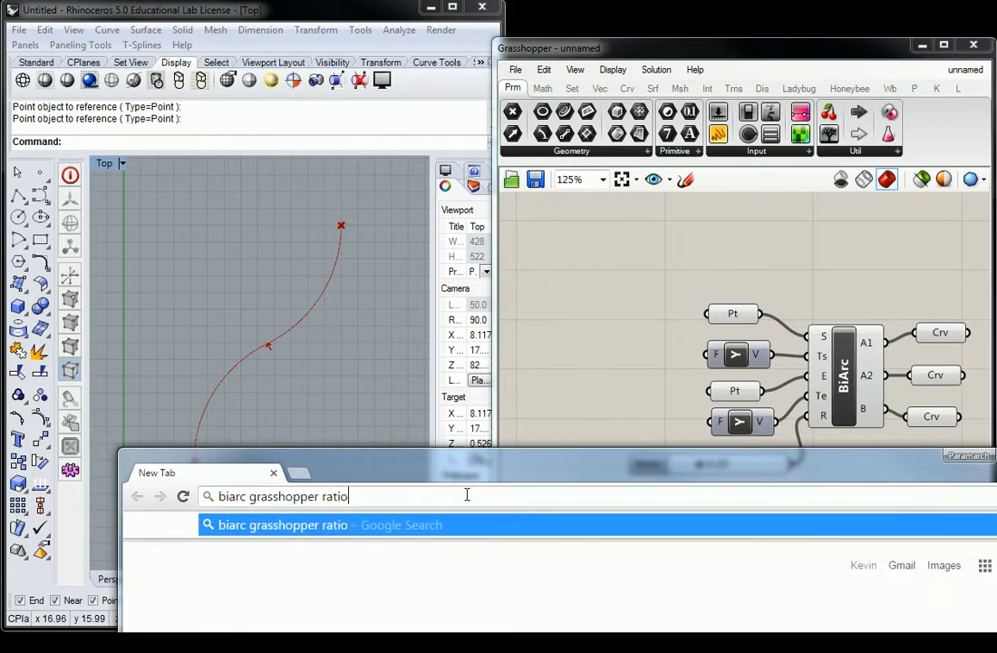
key("BackSpace")
key("BackSpace")
key("BackSpace")
type("input")
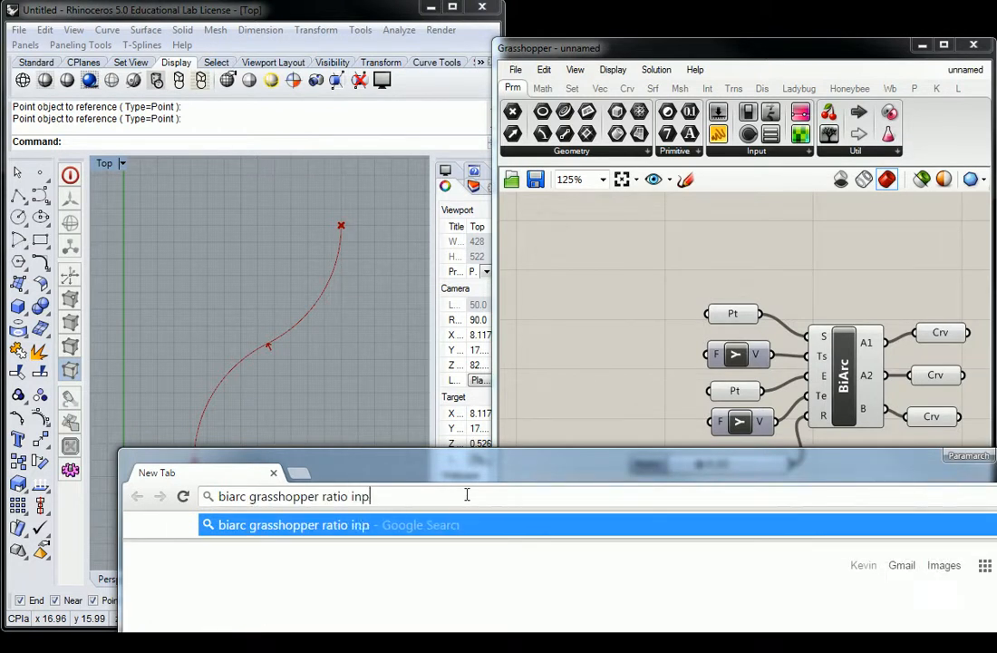
key("Return")
left_click_drag(482, 467, 440, 82)
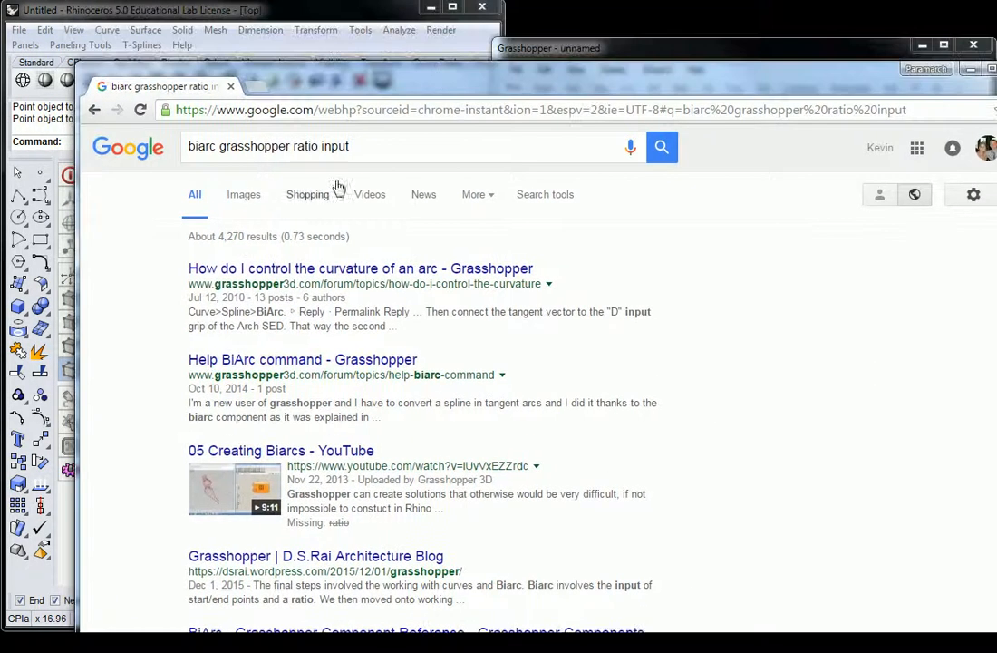
Step: Read the forum topics "Help BiArc command" and "How do I control the curvature of an arc" from the search results
left_click(279, 362)
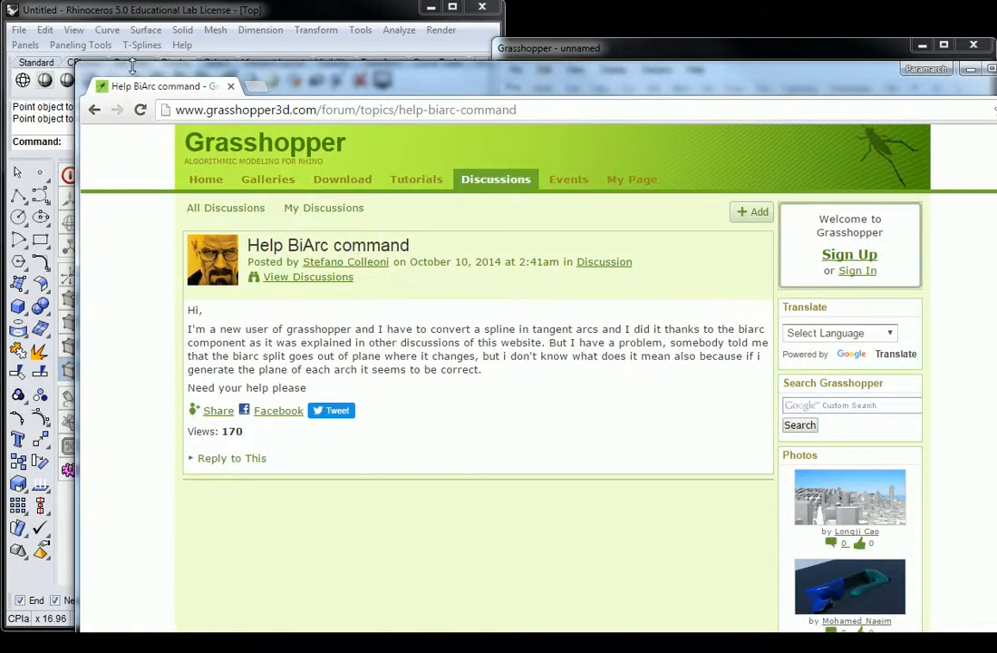
left_click(95, 108)
left_click(411, 272)
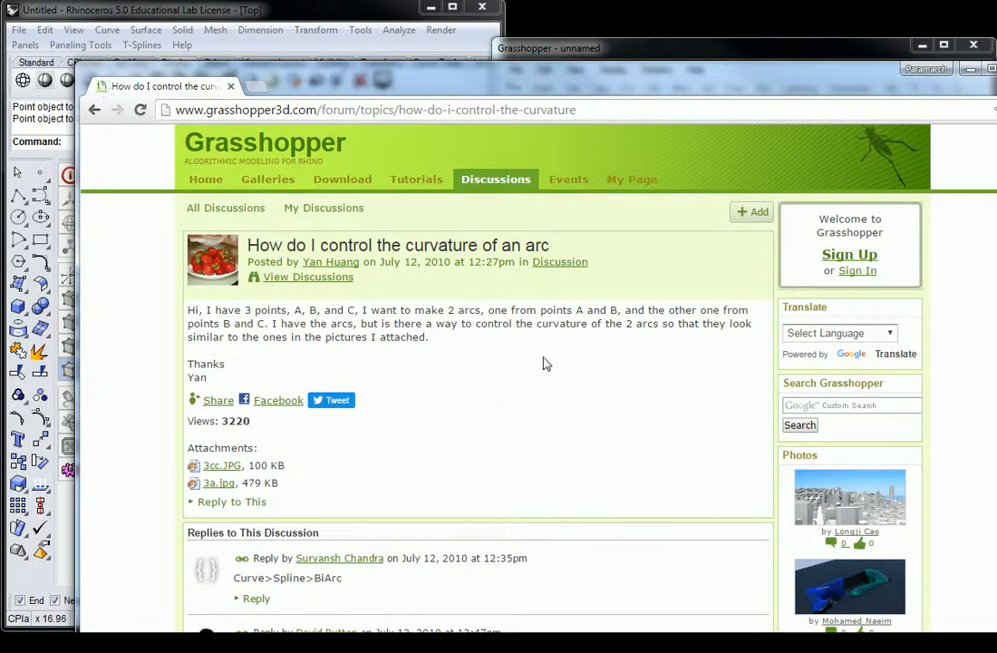
scroll(507, 337, "down", 3)
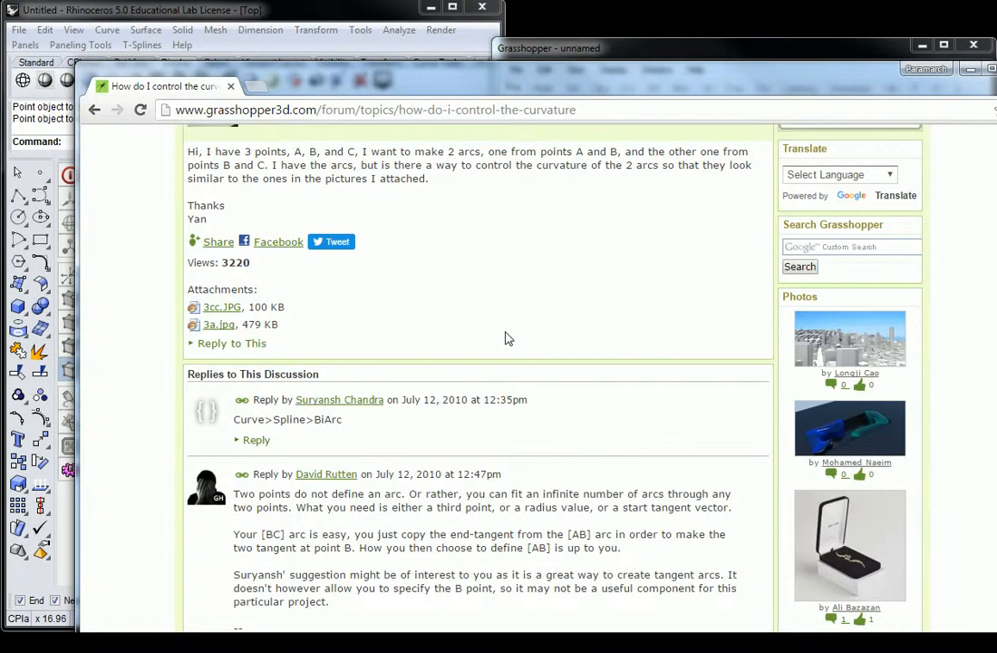
scroll(508, 338, "down", 4)
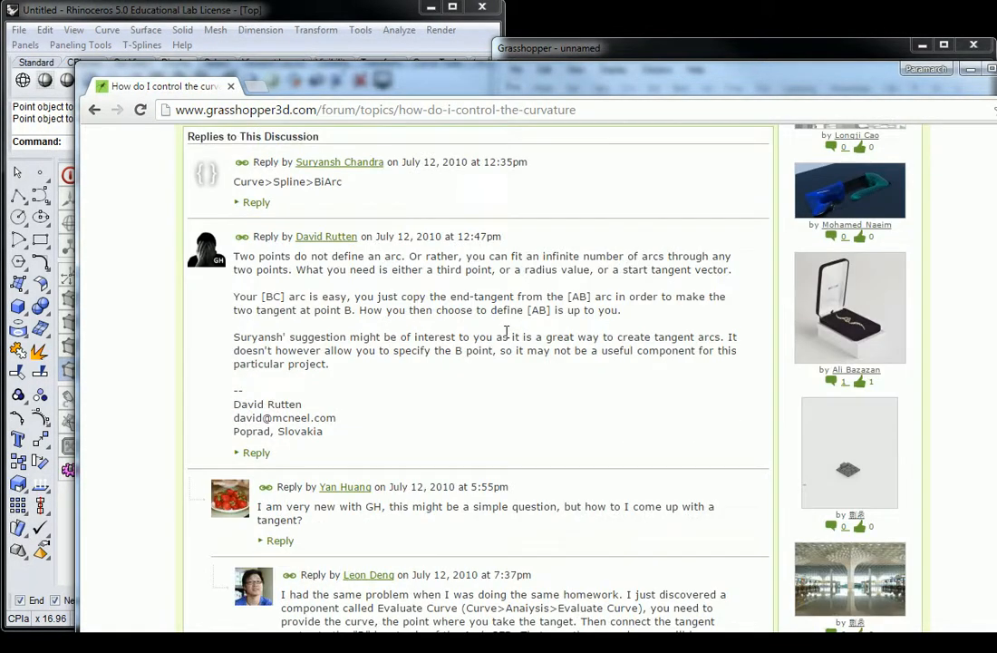
Step: Search the arc curvature topic for "ratio" and return to the search results
key("ctrl+f")
type("ratio")
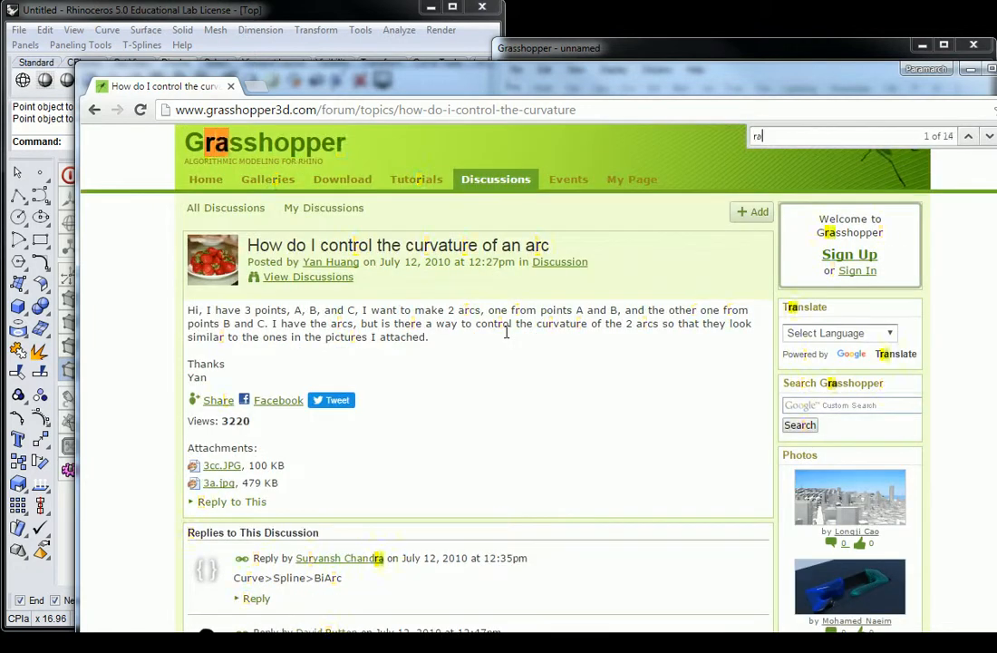
key("Escape")
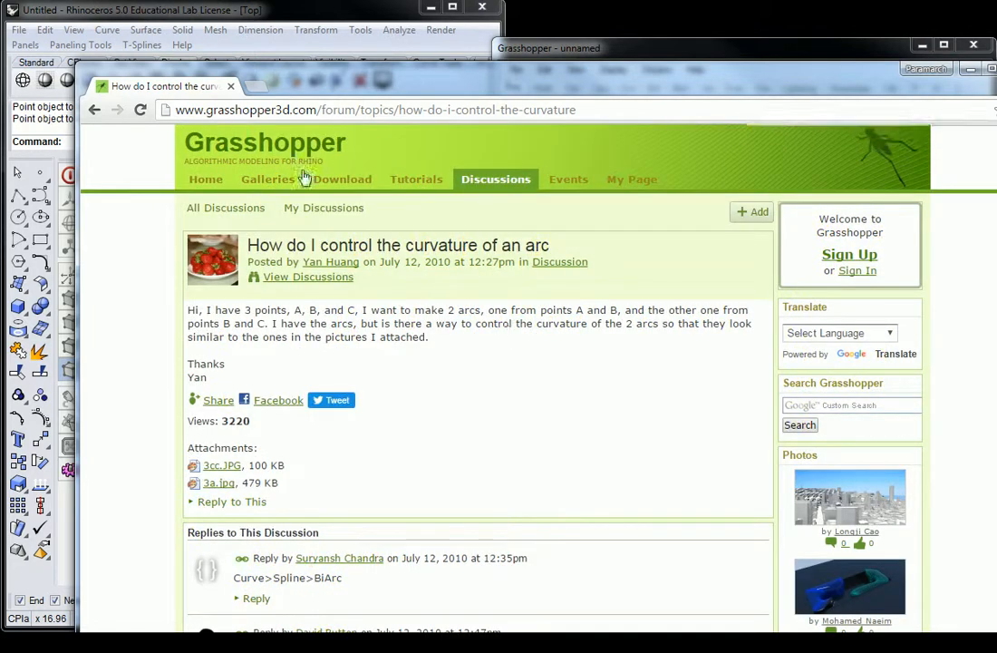
left_click(94, 109)
Step: Try to open the BiArc Grasshopper Component Reference result, return to the results and look through the remaining entries
scroll(362, 285, "down", 3)
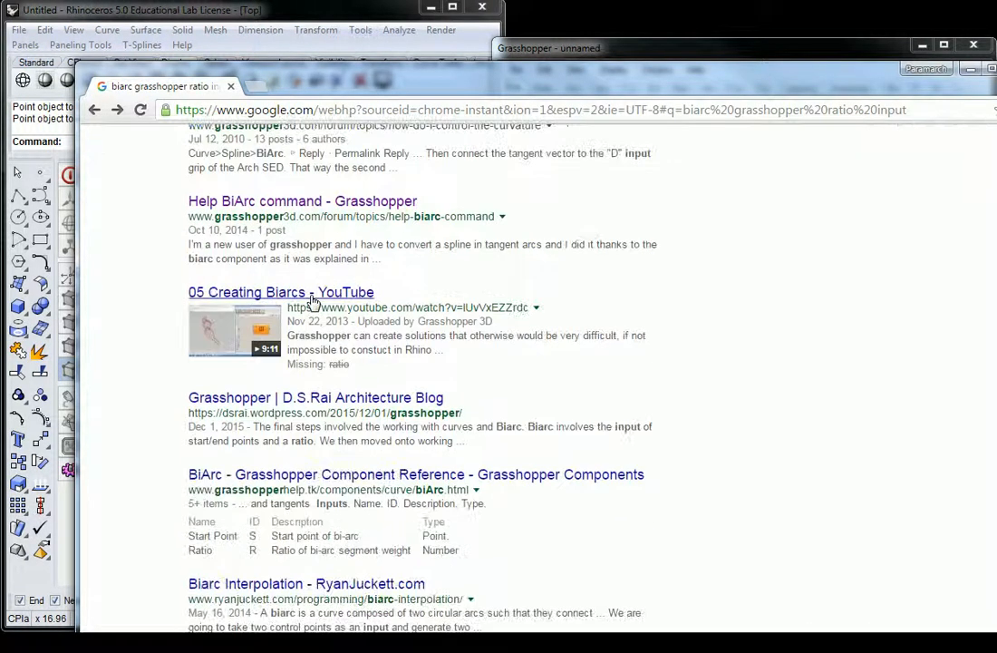
scroll(313, 272, "down", 3)
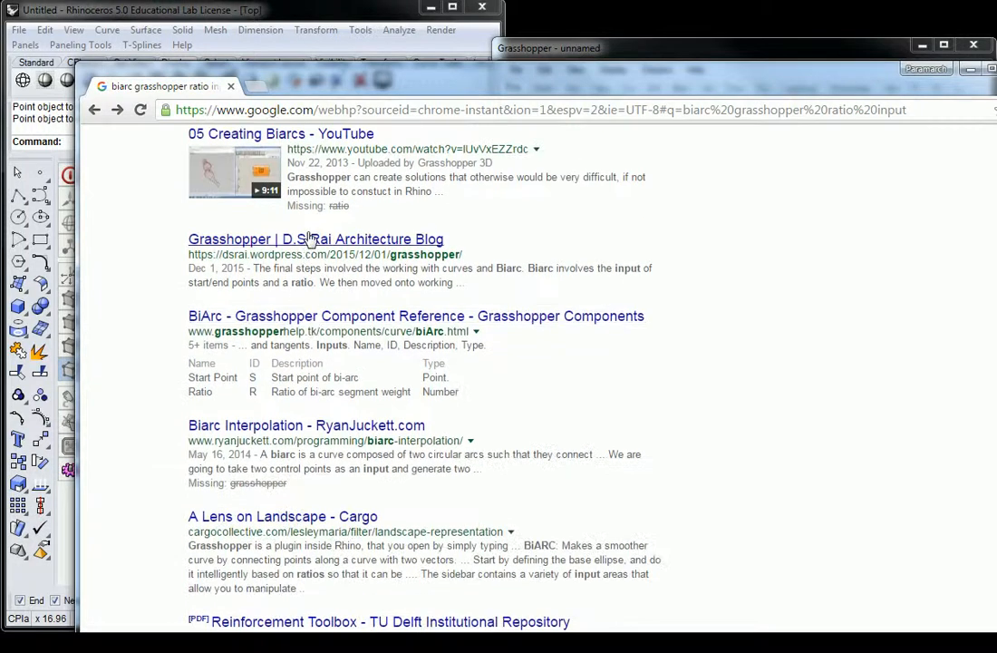
left_click(287, 318)
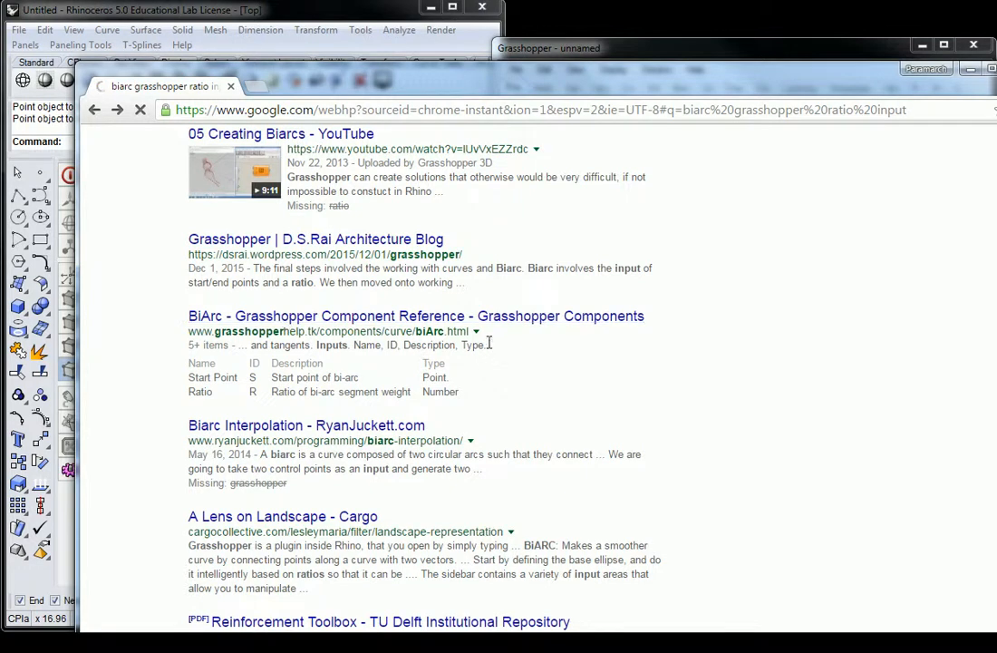
left_click(94, 109)
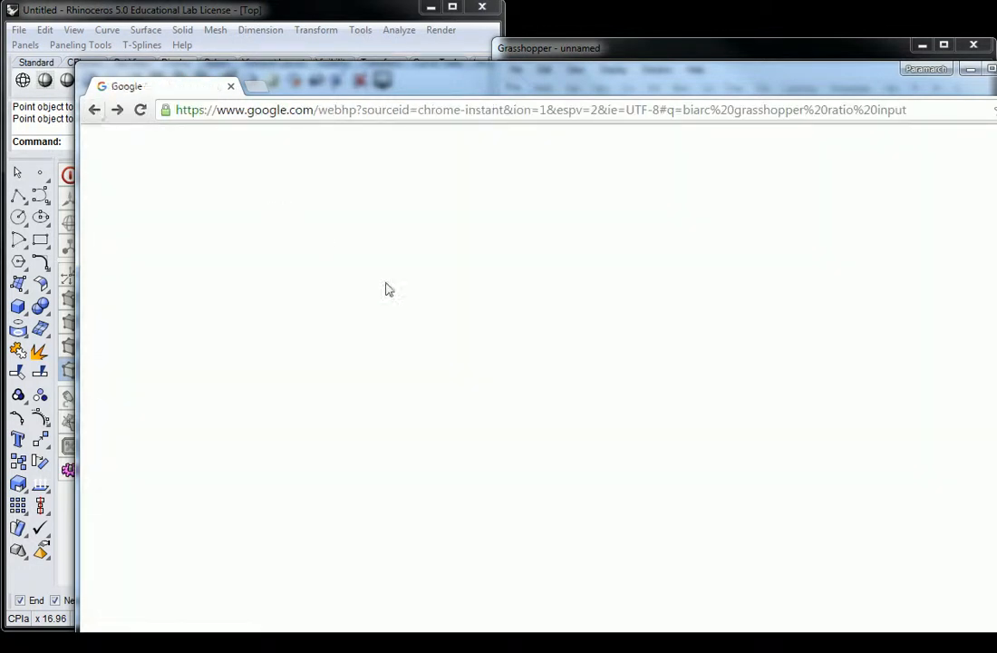
scroll(355, 366, "down", 3)
scroll(355, 365, "down", 5)
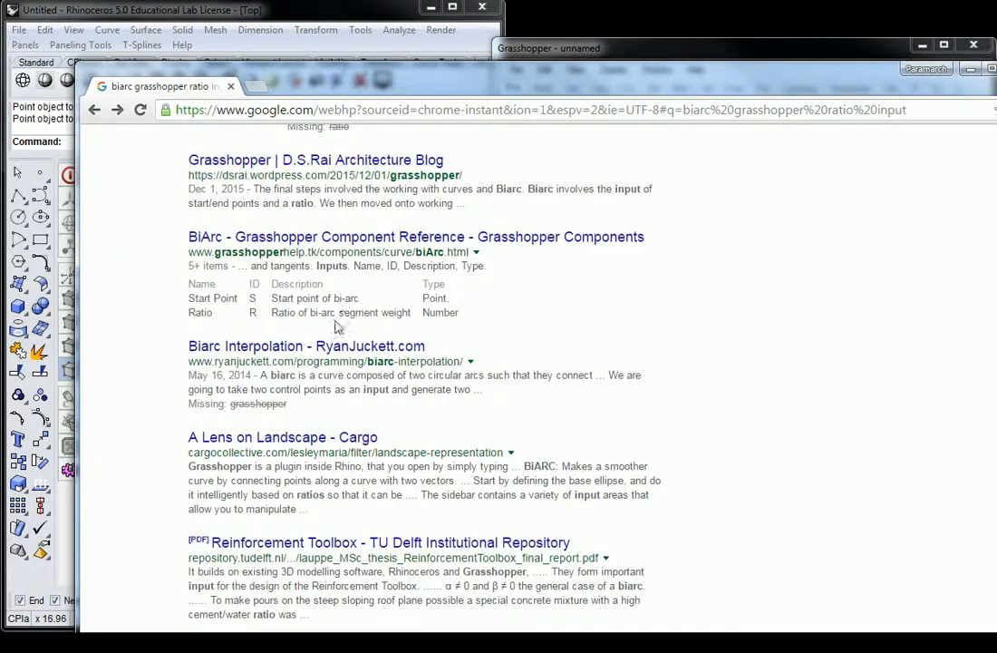
Step: Search the "Biarc Interpolation" article for "ratio" and return to the search results
left_click(284, 349)
key("ctrl+f")
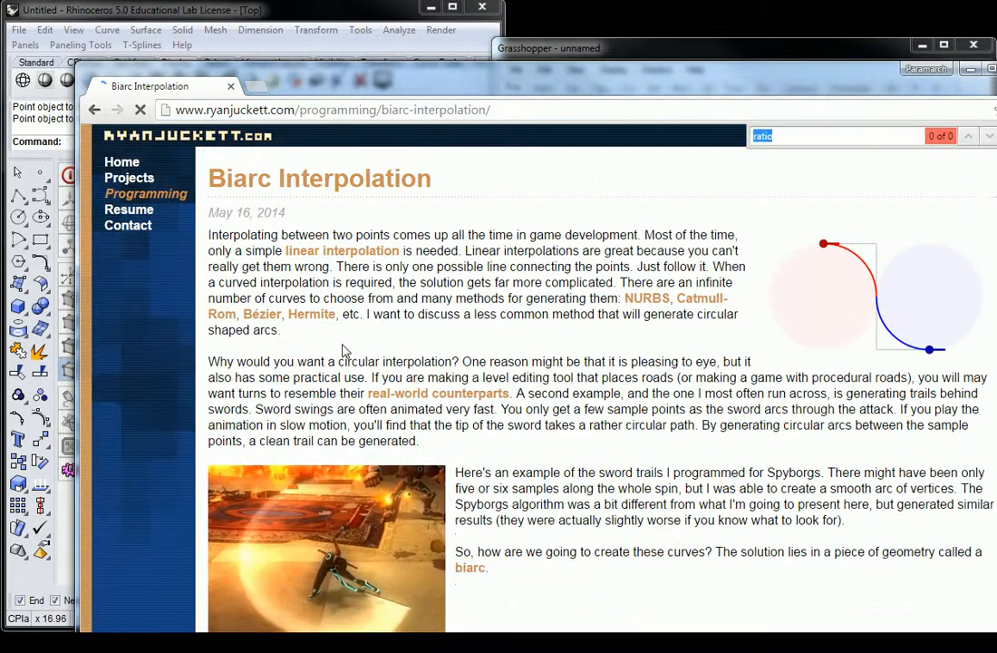
key("Return")
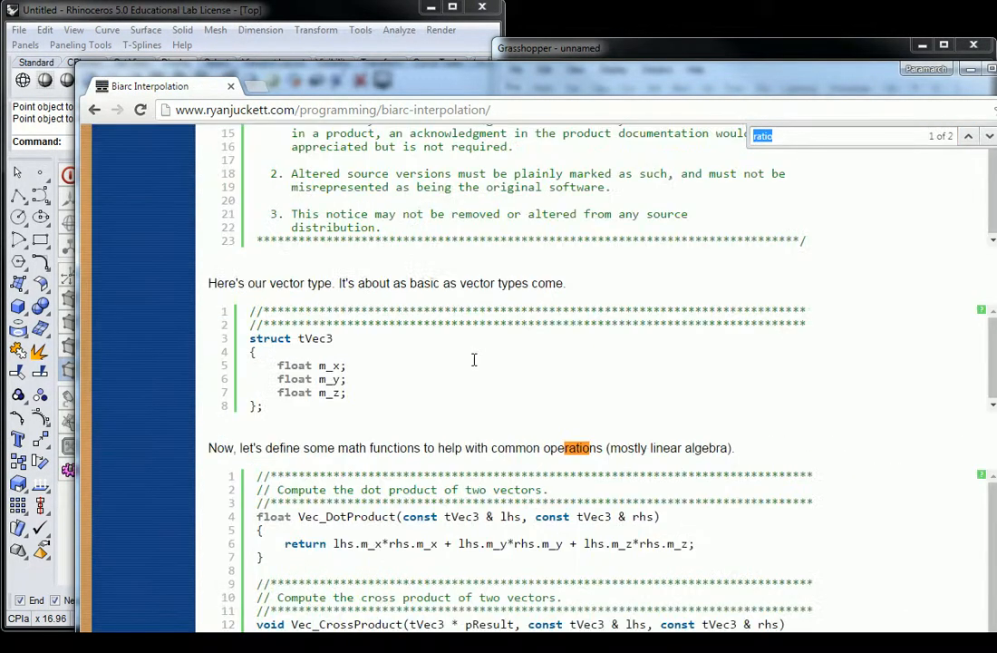
scroll(473, 360, "up", 2)
scroll(480, 358, "up", 3)
left_click(988, 136)
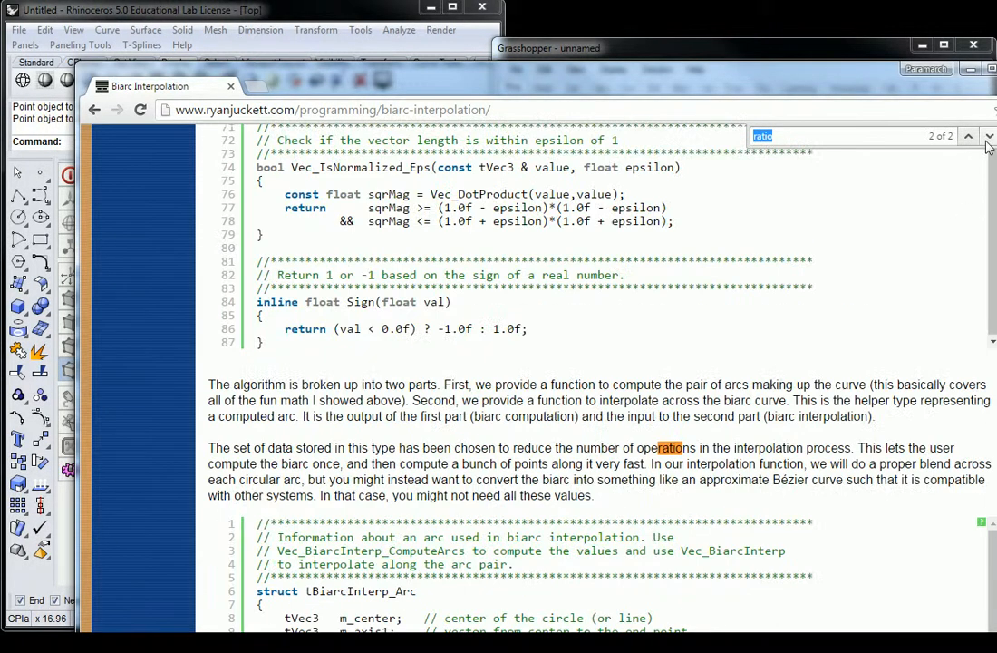
left_click(95, 108)
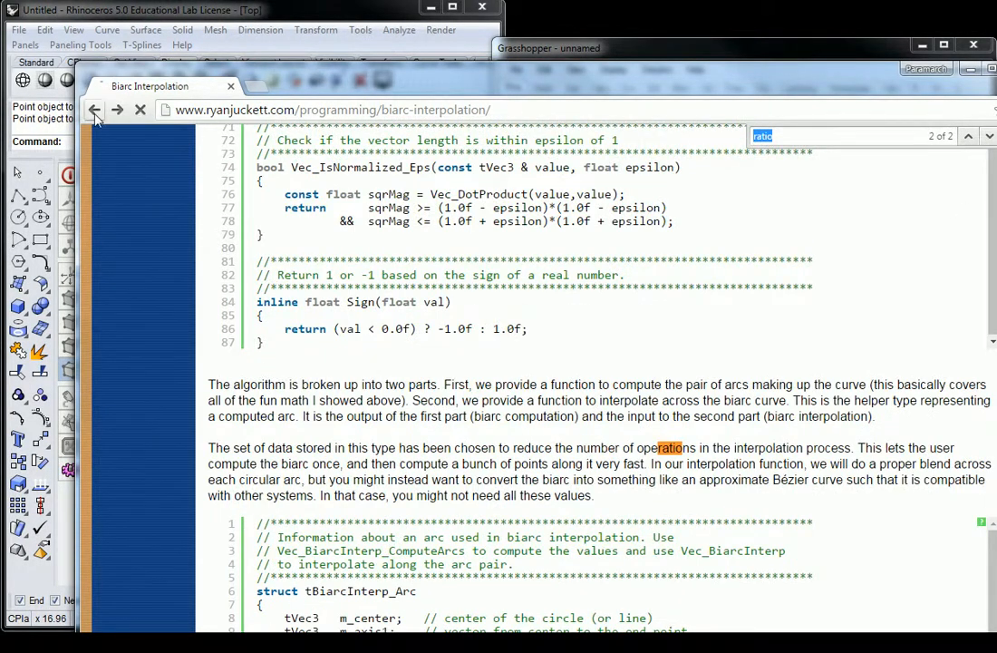
scroll(417, 323, "down", 3)
scroll(413, 321, "down", 1)
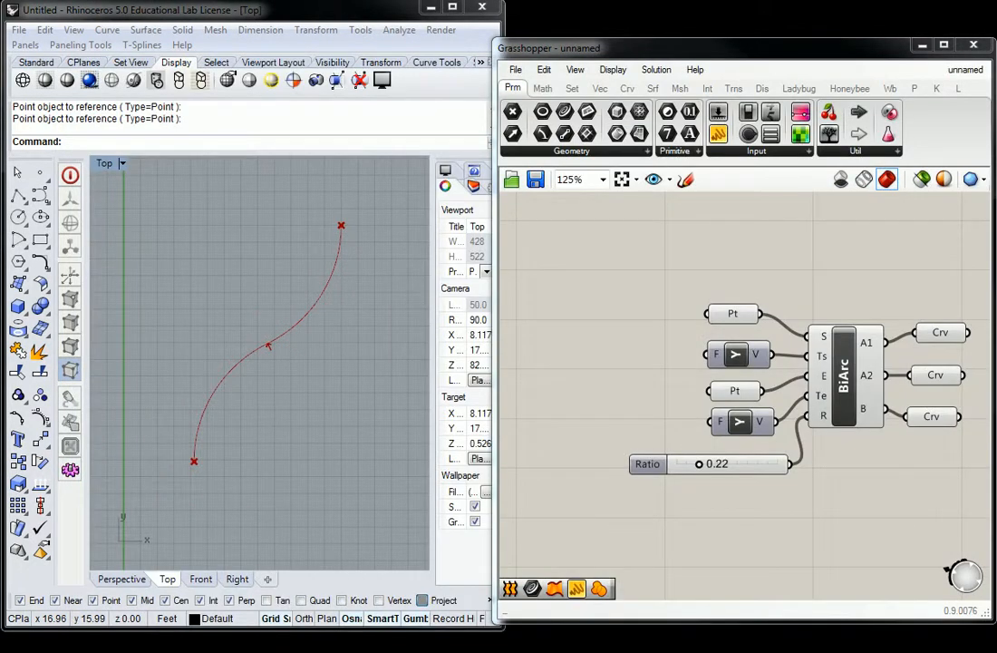
Step: Back in Grasshopper, delete the Ratio slider feeding the BiArc component
right_click_drag(819, 301, 786, 279)
left_click(700, 446)
key("Delete")
right_click_drag(770, 436, 696, 431)
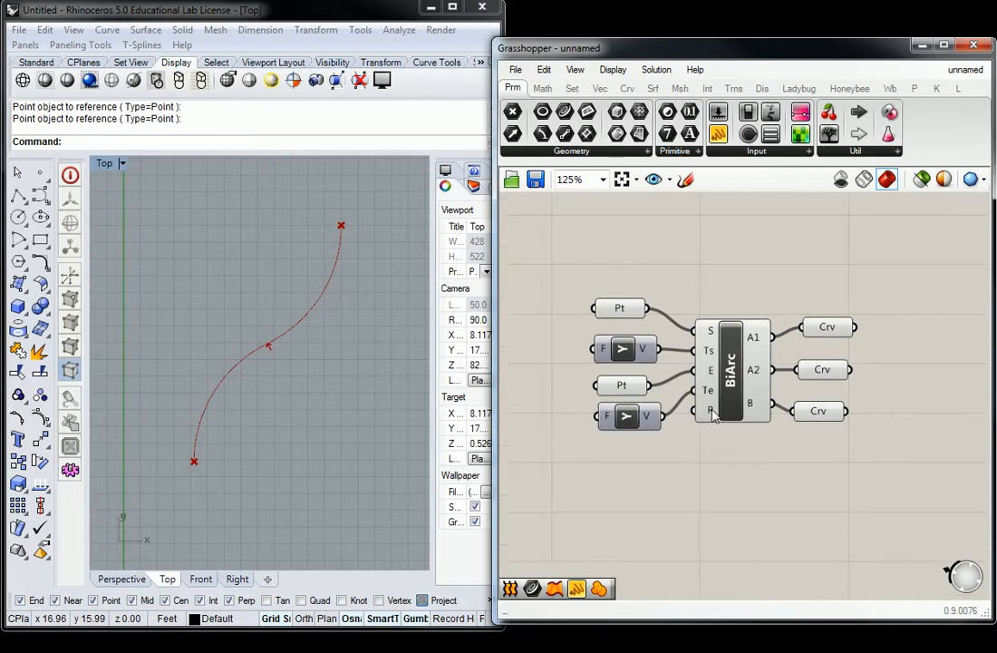
right_click_drag(708, 281, 692, 281)
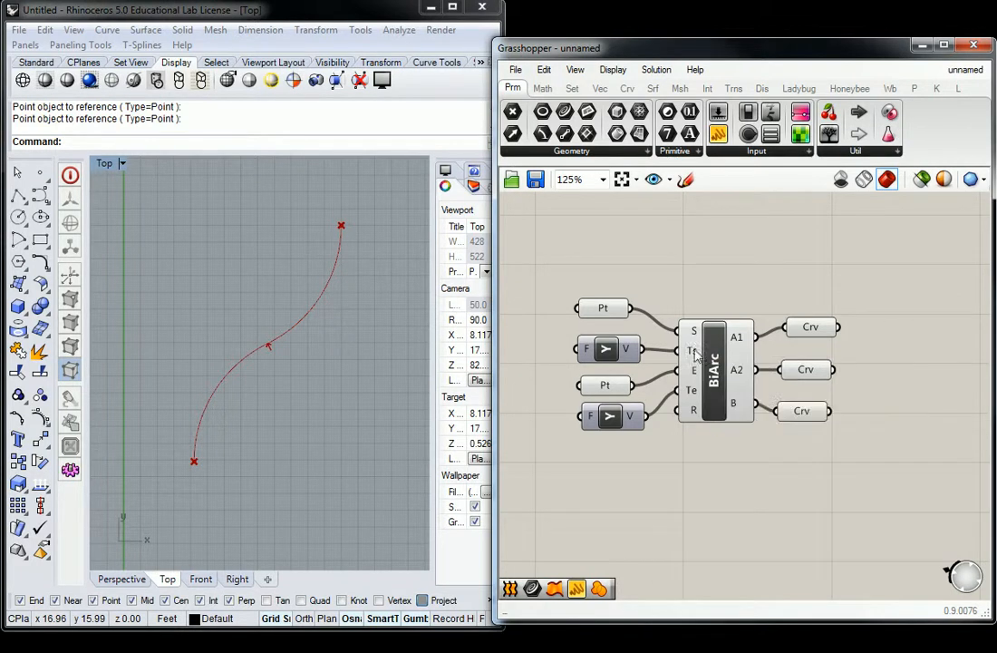
Step: Highlight each of the three BiArc output curves in turn to compare them in the Rhino viewport
mouse_move(696, 392)
left_click(811, 328)
left_click(807, 370)
left_click(803, 410)
left_click(623, 239)
left_click(707, 379)
Step: Move the two Unit Y vector components farther away from the BiArc inputs
left_click_drag(623, 343, 594, 344)
left_click_drag(624, 425, 580, 424)
left_click_drag(659, 284, 626, 396)
left_click(726, 300)
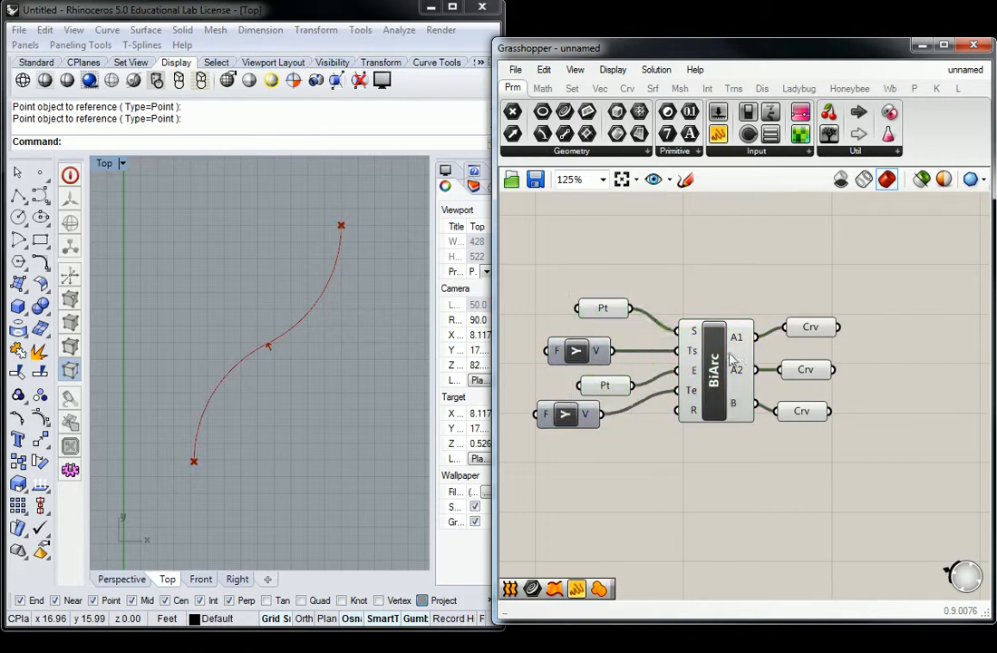
Step: Review the BiArc component and check which part of the curve each output Curve parameter represents
left_click(730, 361)
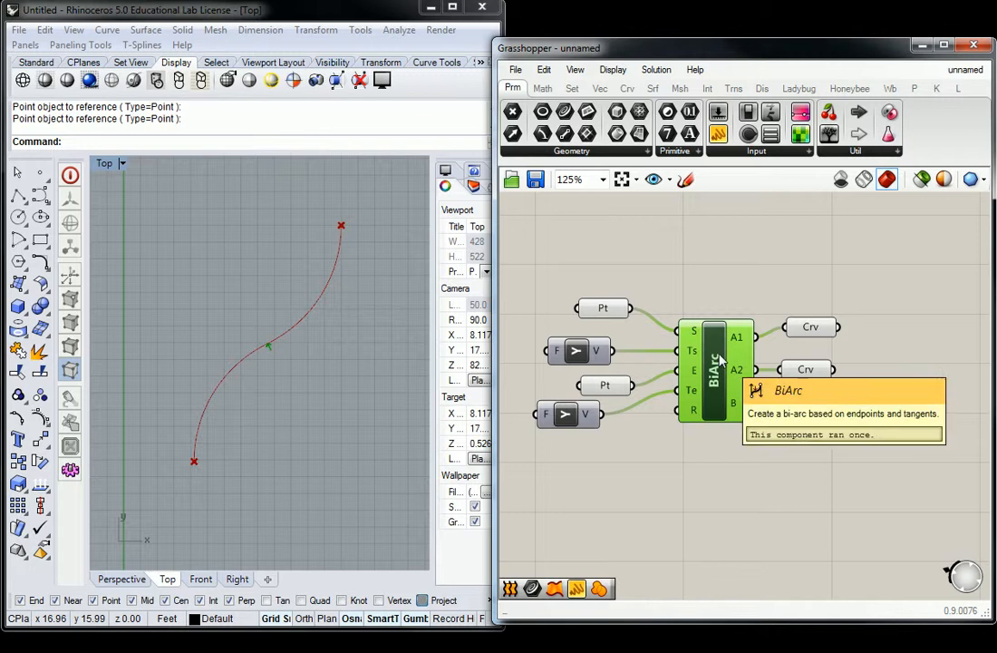
left_click(772, 289)
left_click(817, 329)
left_click(810, 364)
left_click(810, 408)
left_click(814, 297)
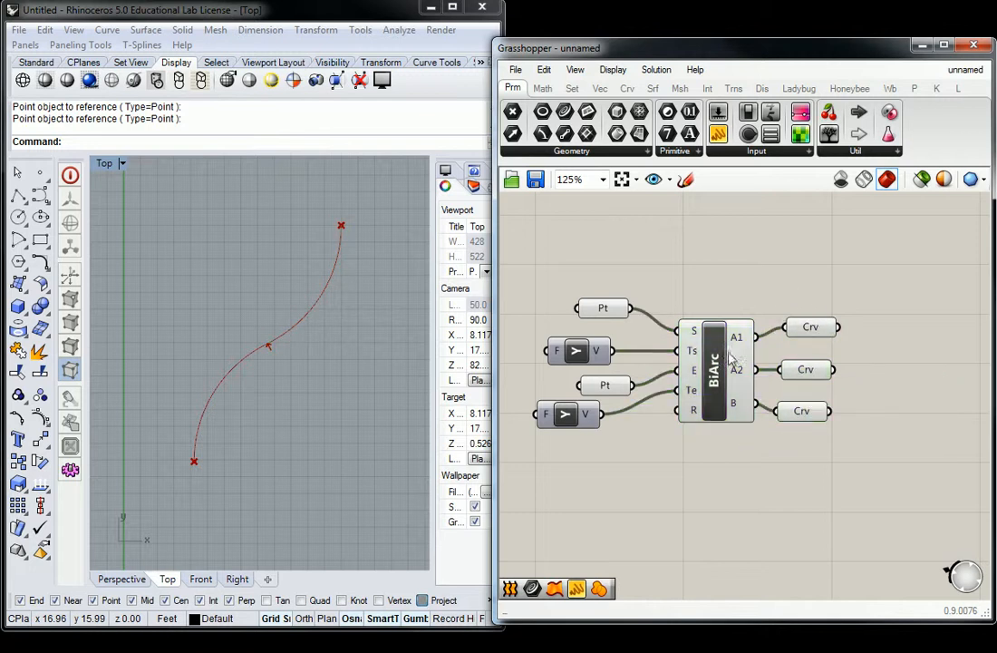
left_click_drag(841, 296, 805, 437)
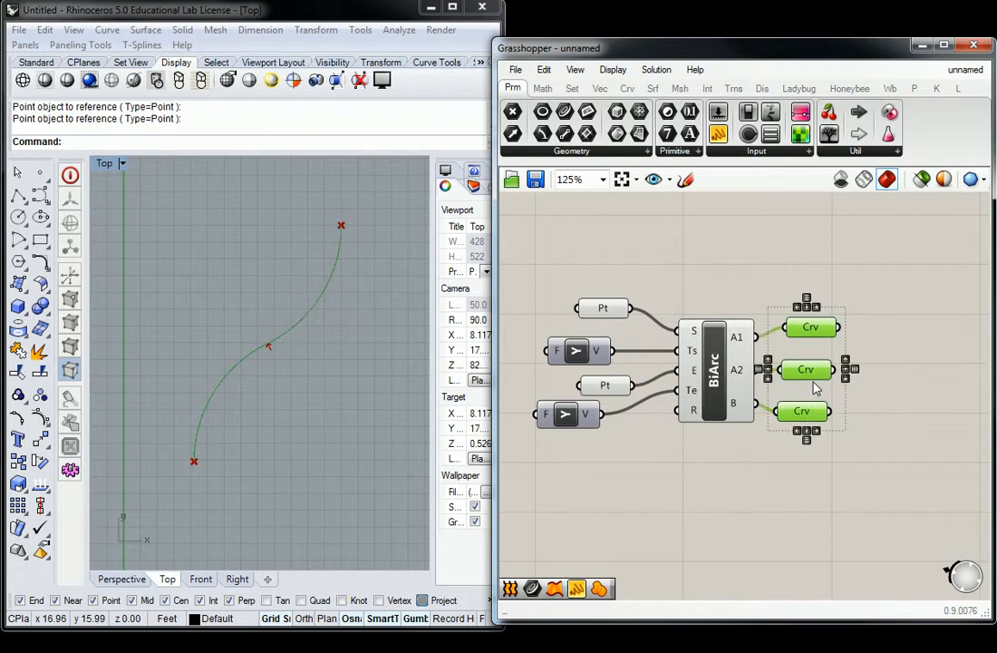
left_click(827, 264)
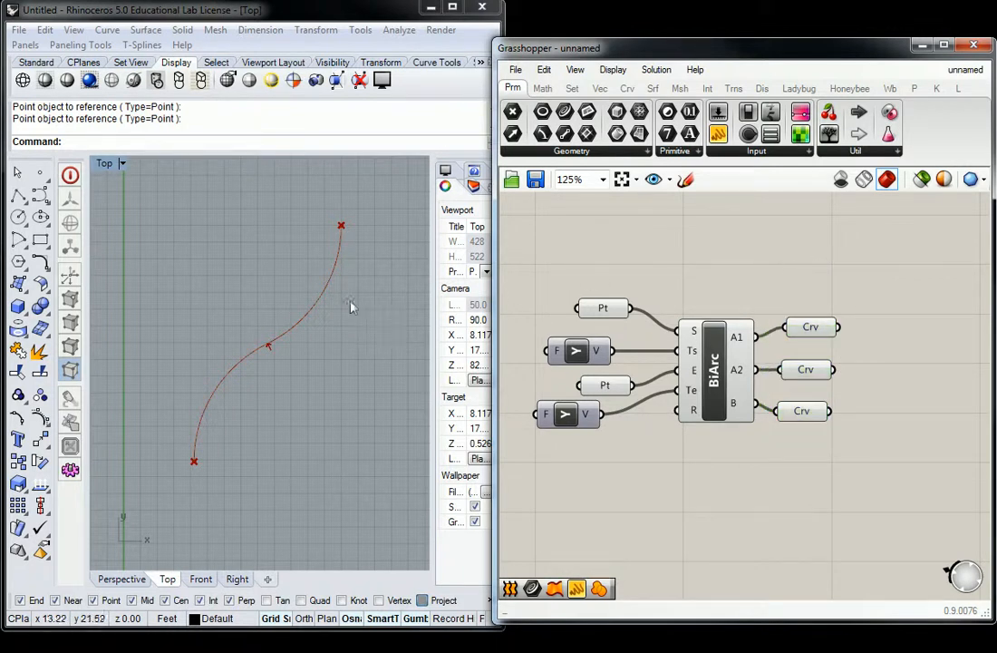
left_click(811, 328)
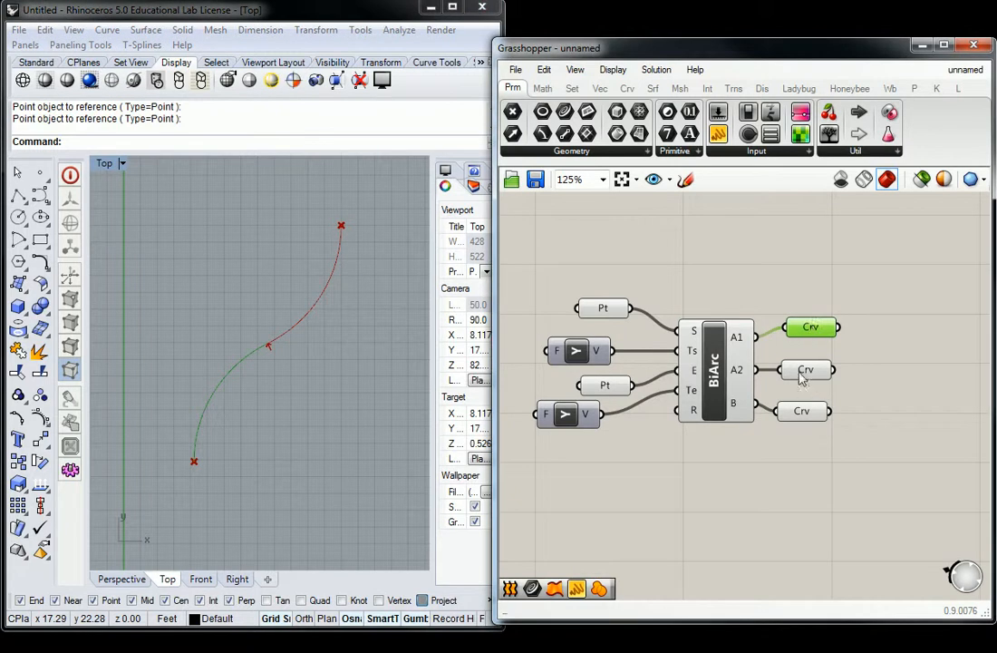
left_click(805, 368)
Step: Bake the curve from BiArc output B and turn on the control points of the baked curve
left_click(803, 411)
right_click(808, 413)
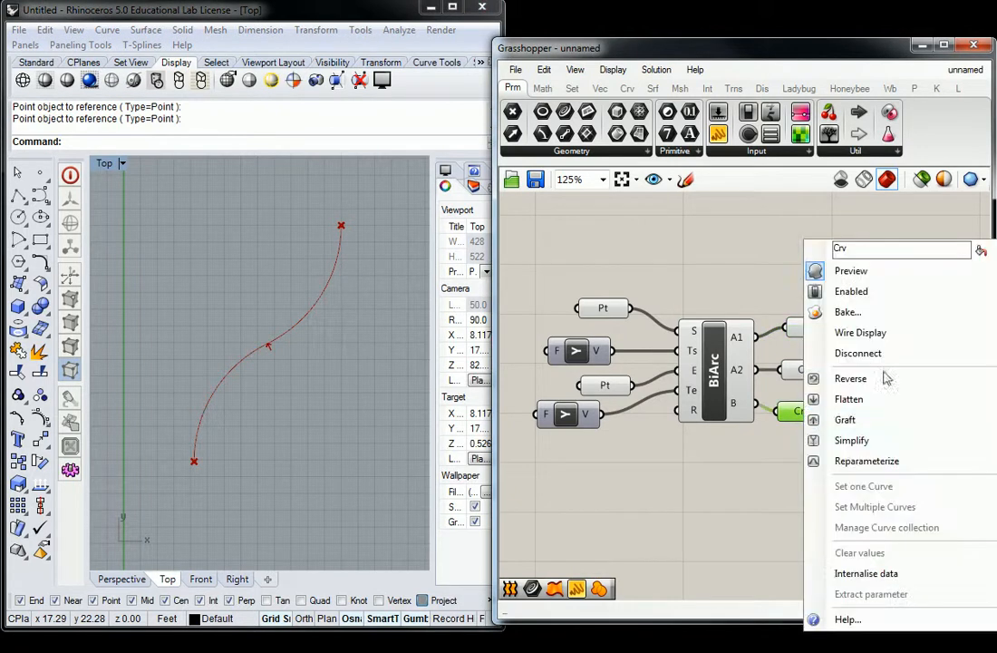
left_click(847, 312)
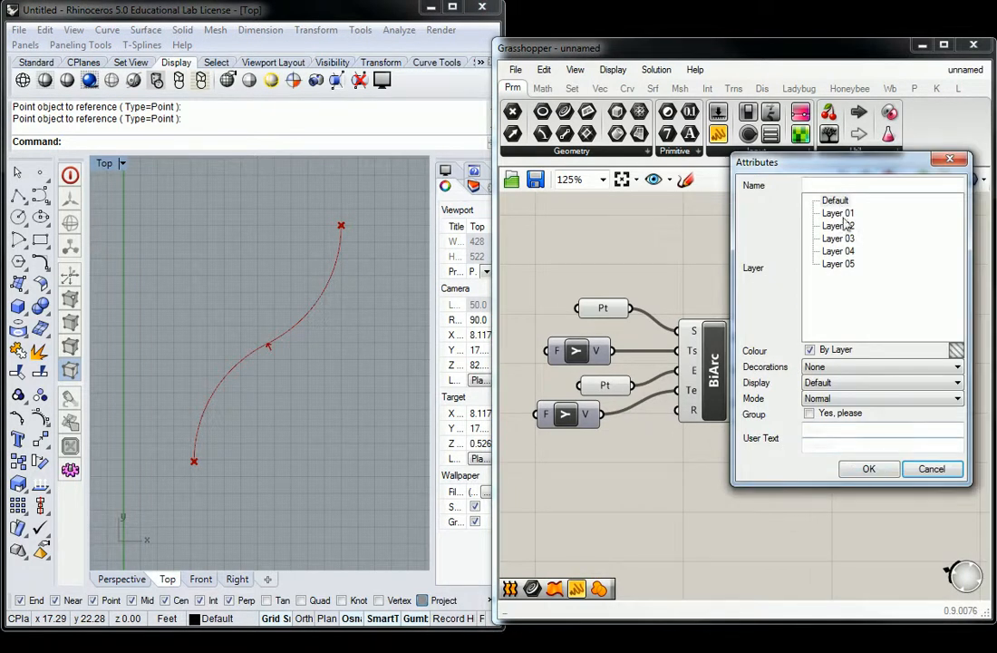
left_click(868, 469)
left_click(263, 360)
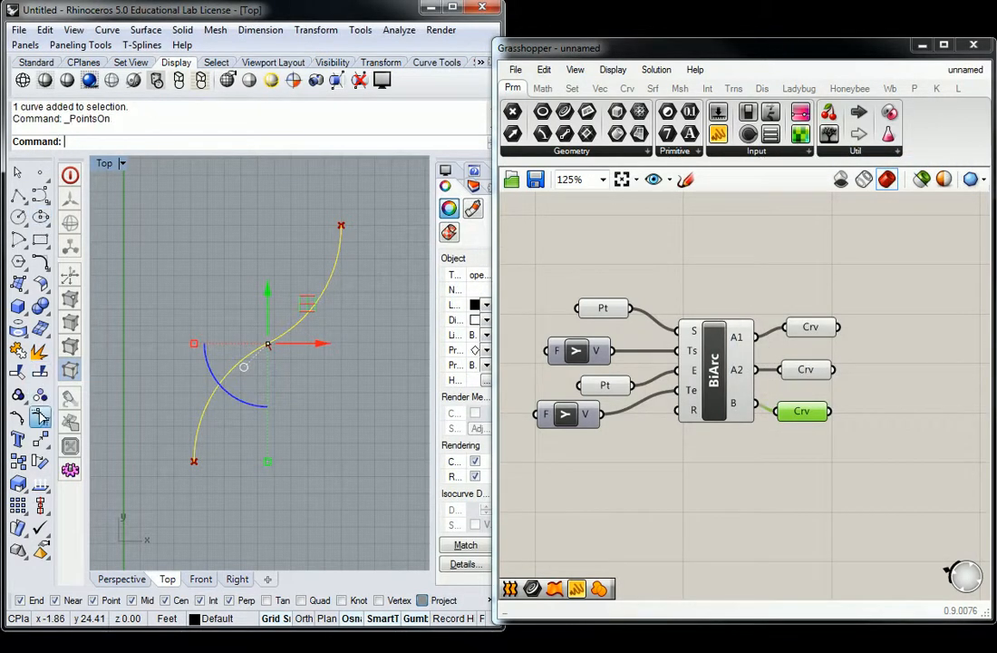
left_click(40, 371)
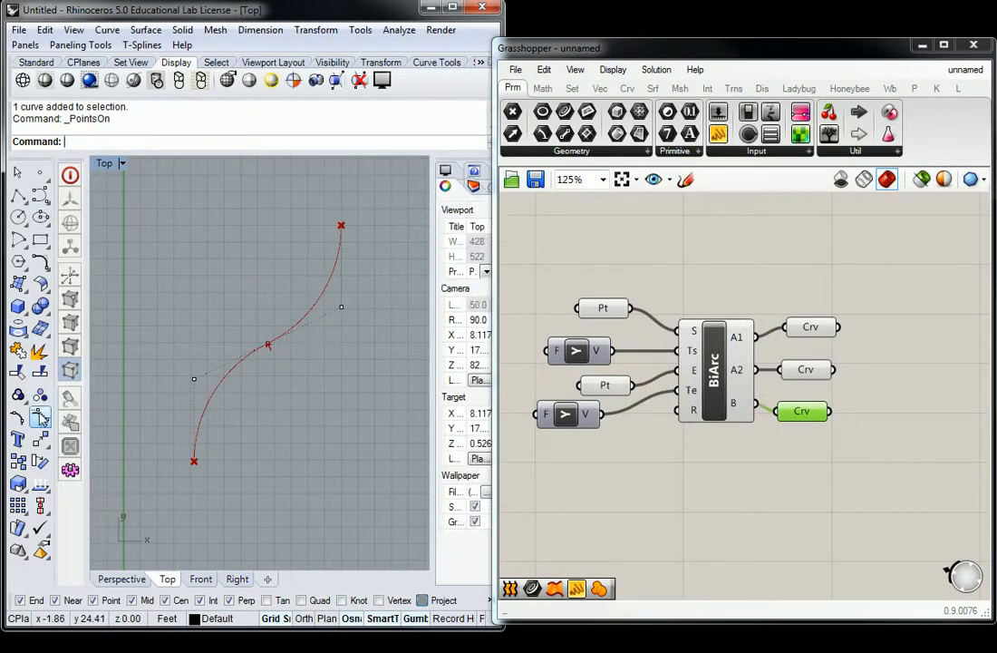
left_click(716, 281)
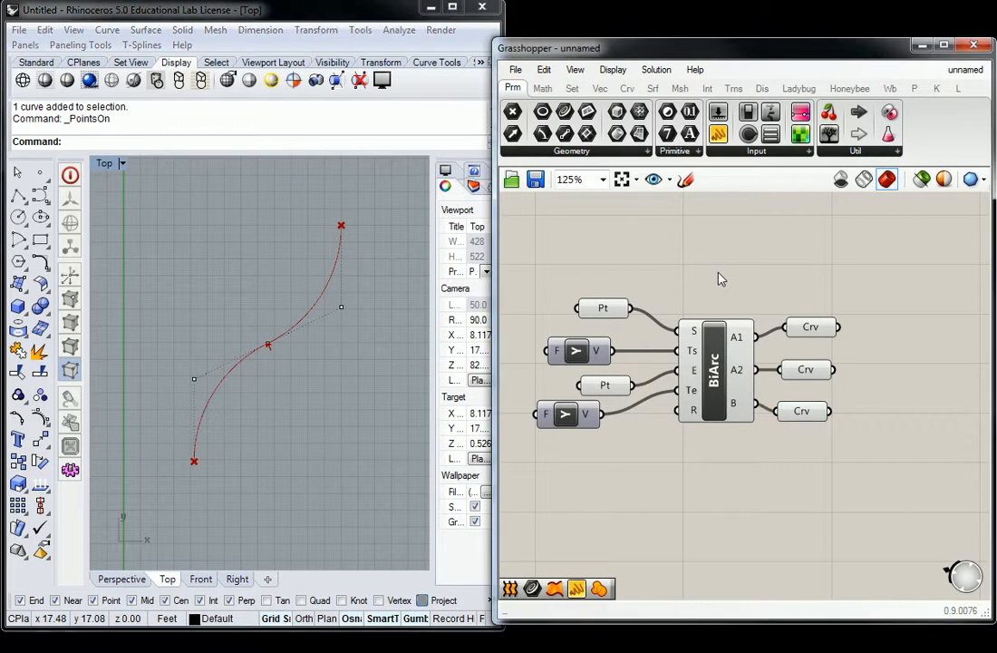
Step: Measure the distance from the baked curve's upper endpoint to its adjacent control point
left_click(341, 307)
left_click(318, 246)
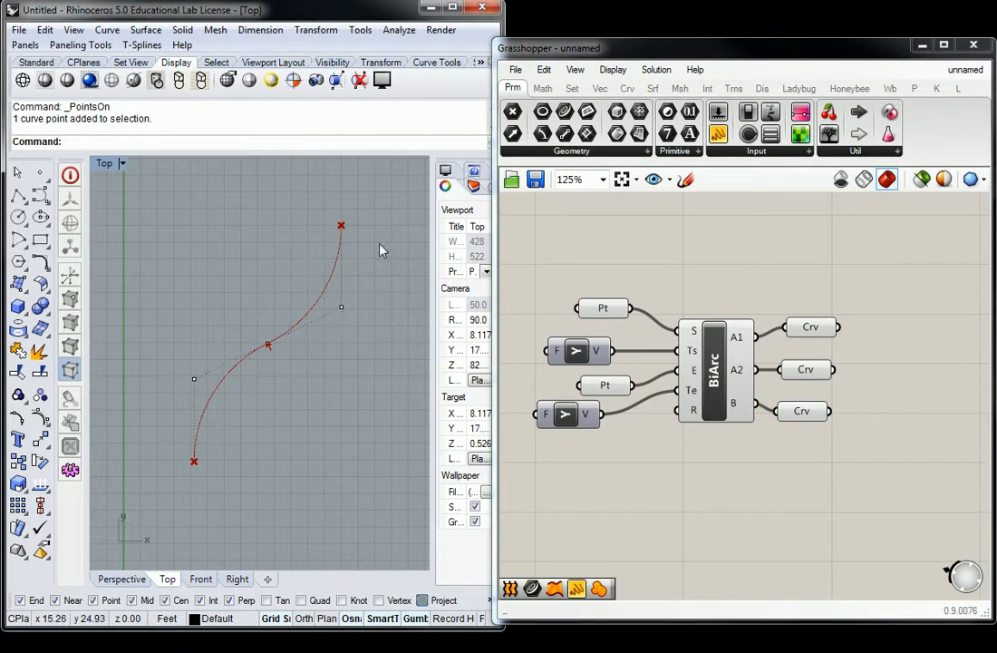
type("Dis")
key("Return")
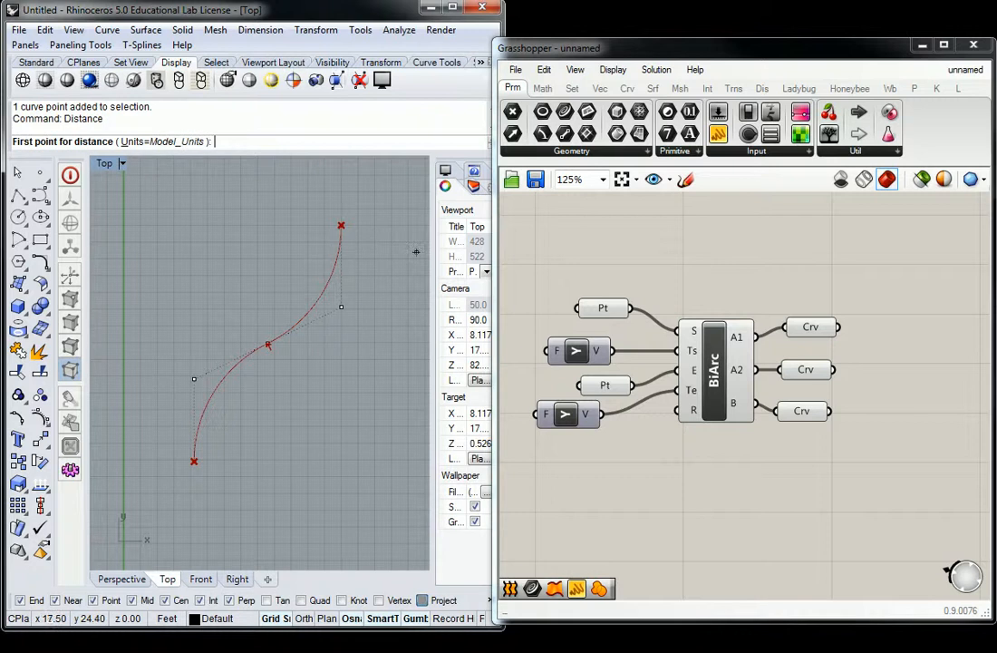
left_click(341, 224)
left_click(343, 307)
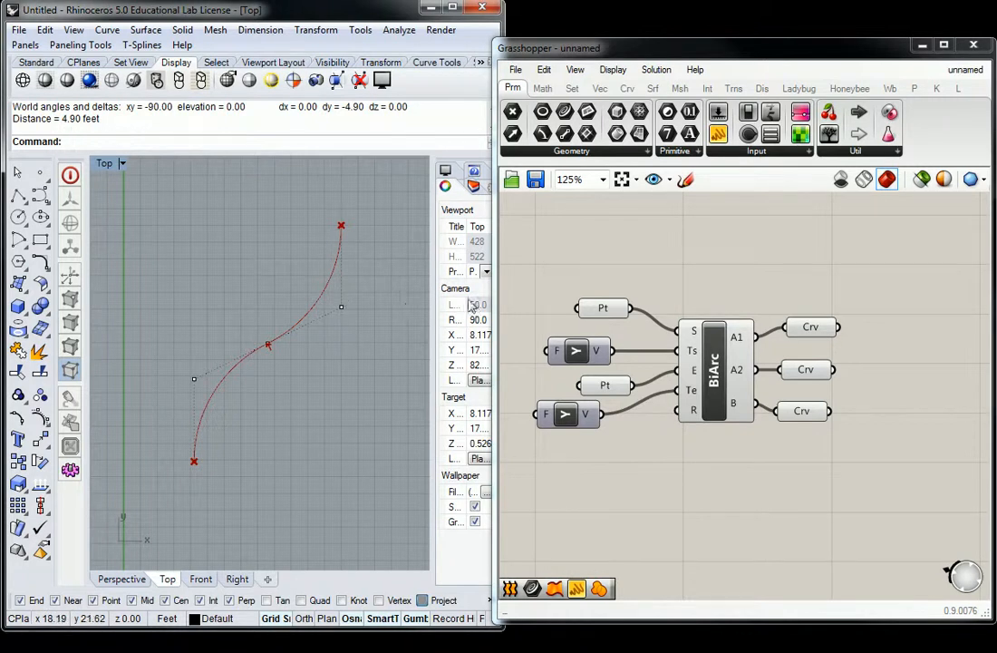
Step: Add a 0 to 10 number slider, connect it to the start tangent's Unit Y factor and set it to 6
left_click_drag(581, 353, 558, 354)
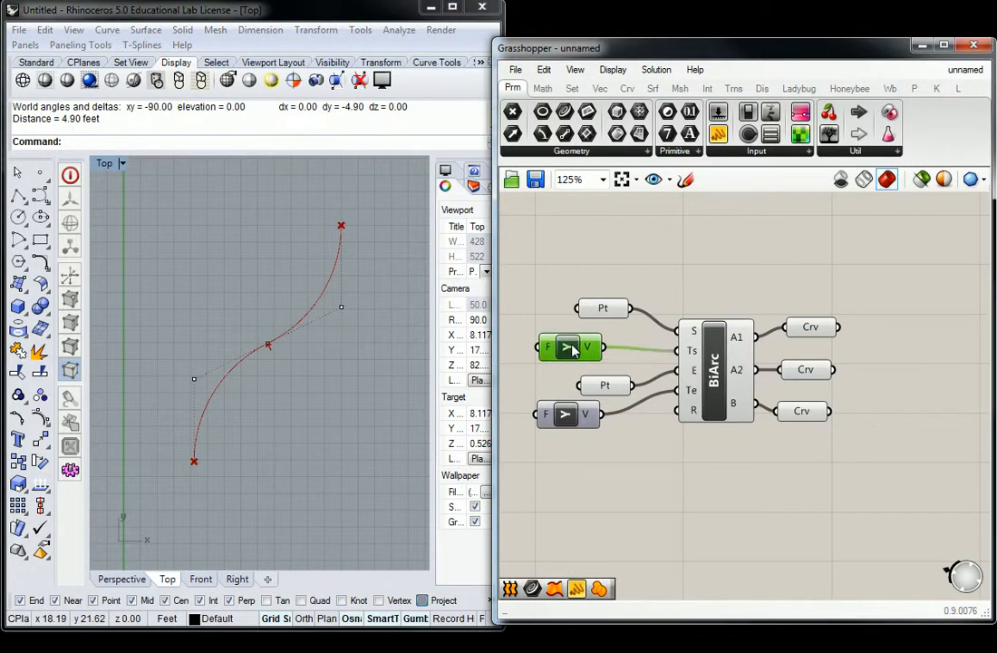
left_click(612, 275)
right_click_drag(538, 343, 770, 354)
mouse_move(549, 98)
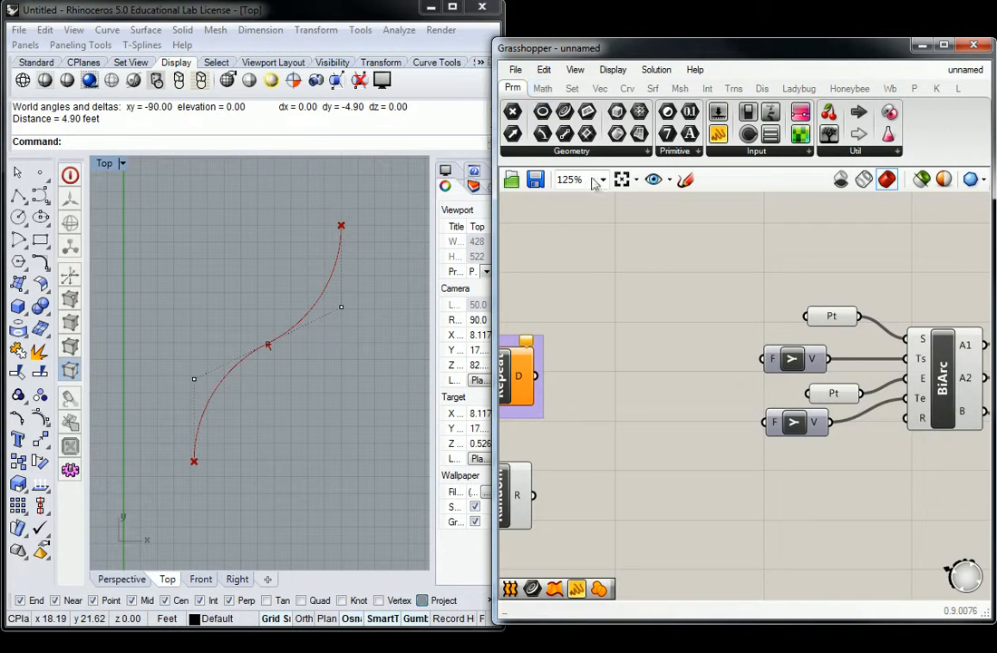
double_click(659, 352)
type("0<10")
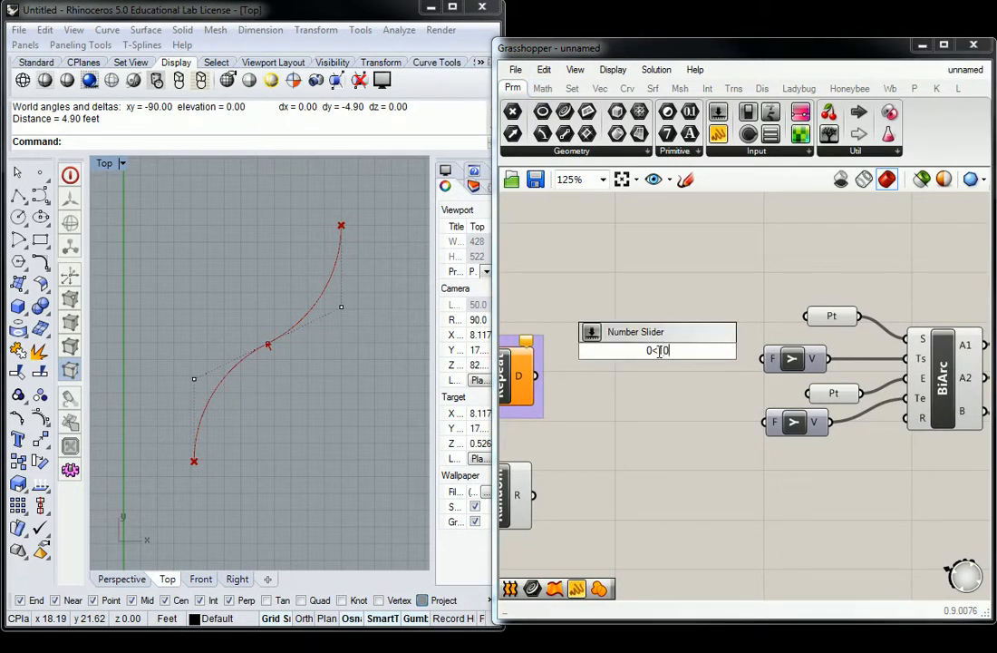
key("Return")
left_click_drag(739, 351, 762, 361)
right_click_drag(737, 327, 684, 339)
left_click_drag(577, 363, 637, 363)
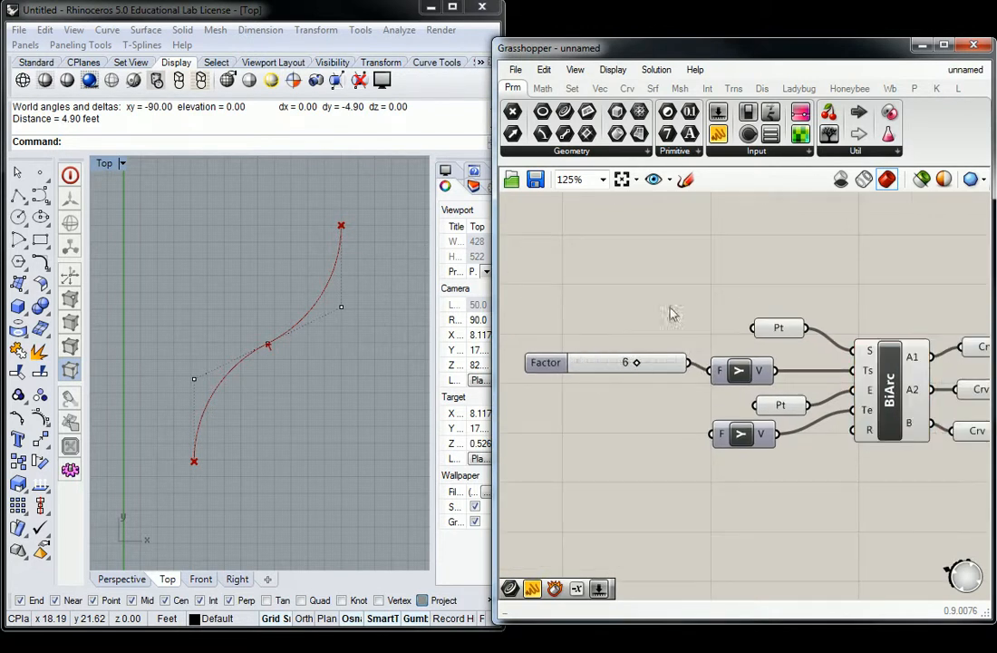
right_click_drag(652, 338, 569, 339)
mouse_move(781, 372)
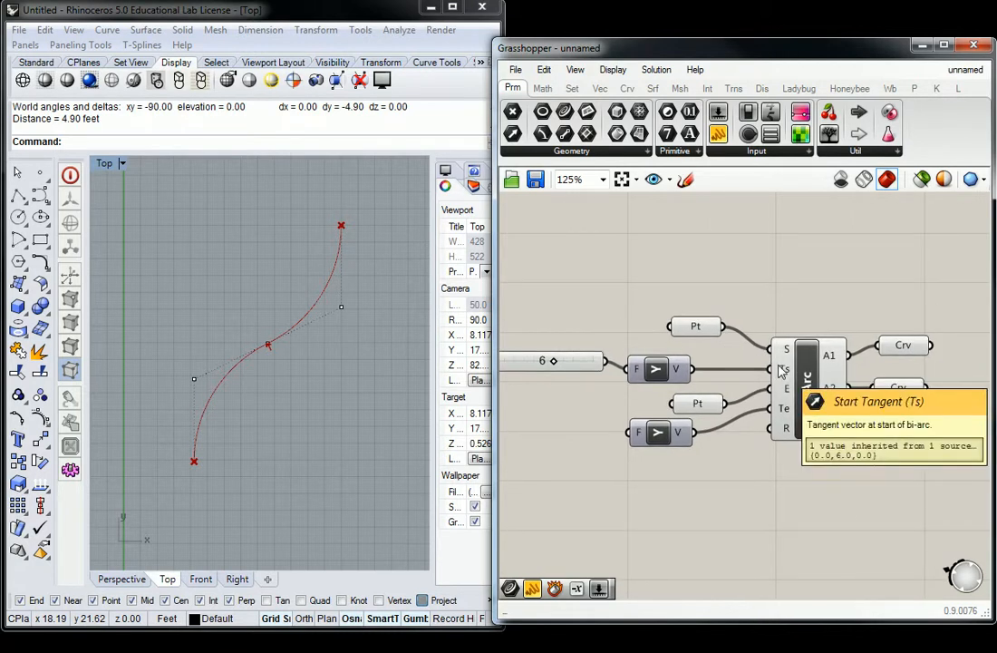
Step: Delete the Factor slider from the start tangent's Unit Y component
left_click(556, 367)
key("Delete")
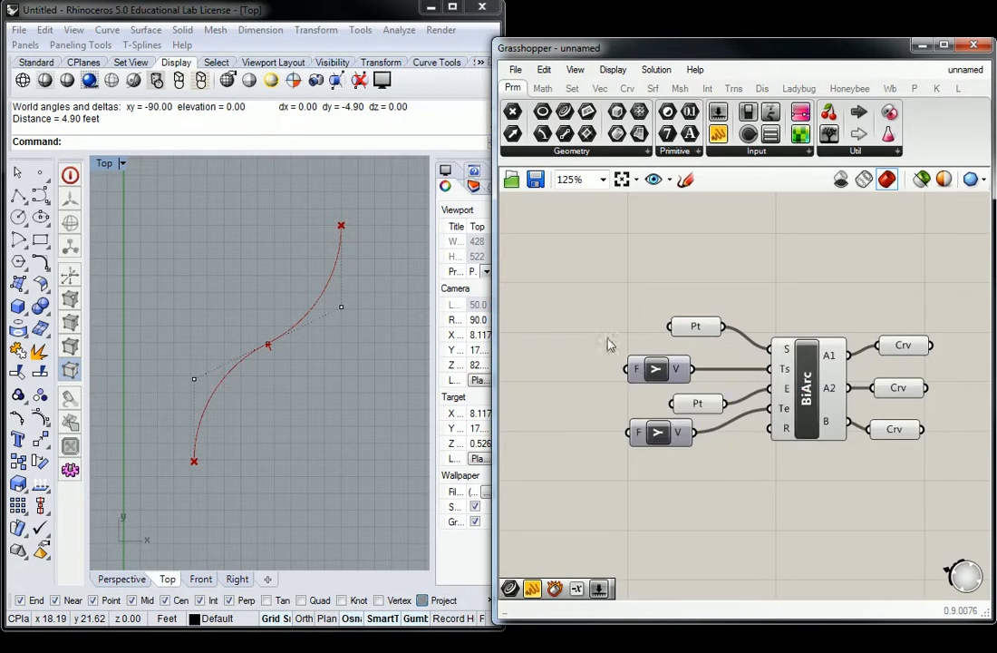
right_click_drag(804, 284, 642, 282)
right_click_drag(679, 317, 768, 292)
Step: Delete the whole BiArc definition, including its point, vector and curve components
left_click_drag(872, 272, 632, 457)
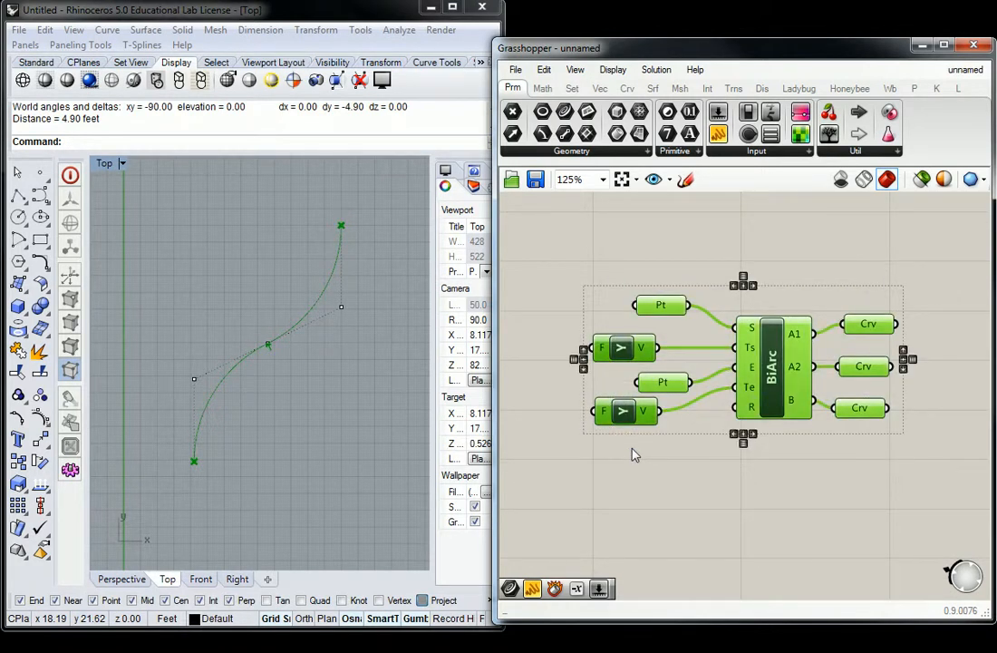
left_click(716, 242)
scroll(716, 242, "down", 5)
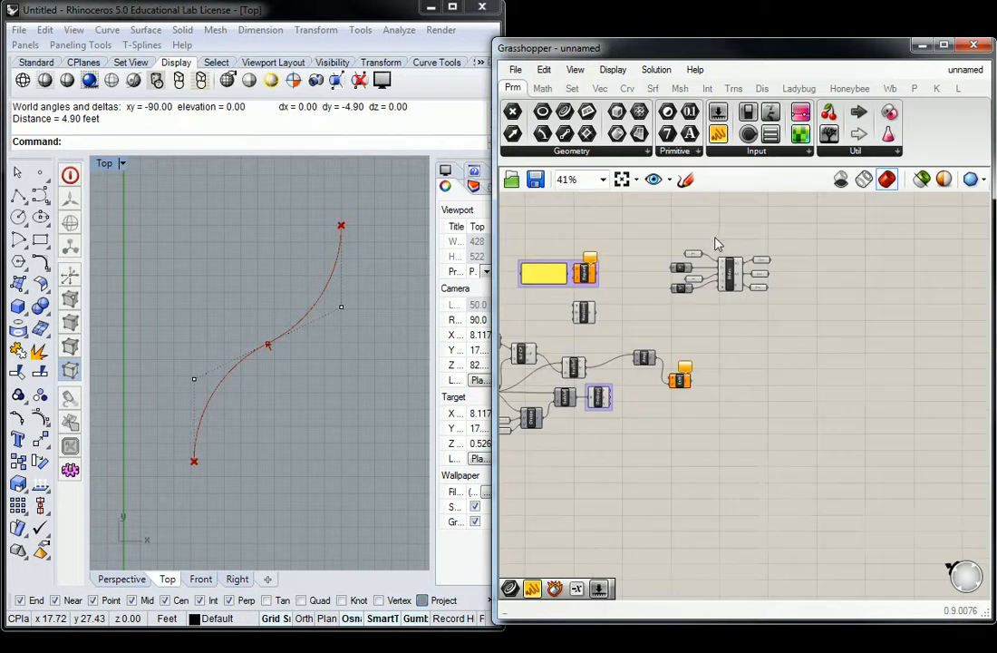
right_click_drag(716, 242, 861, 293)
left_click_drag(911, 265, 816, 346)
key("Delete")
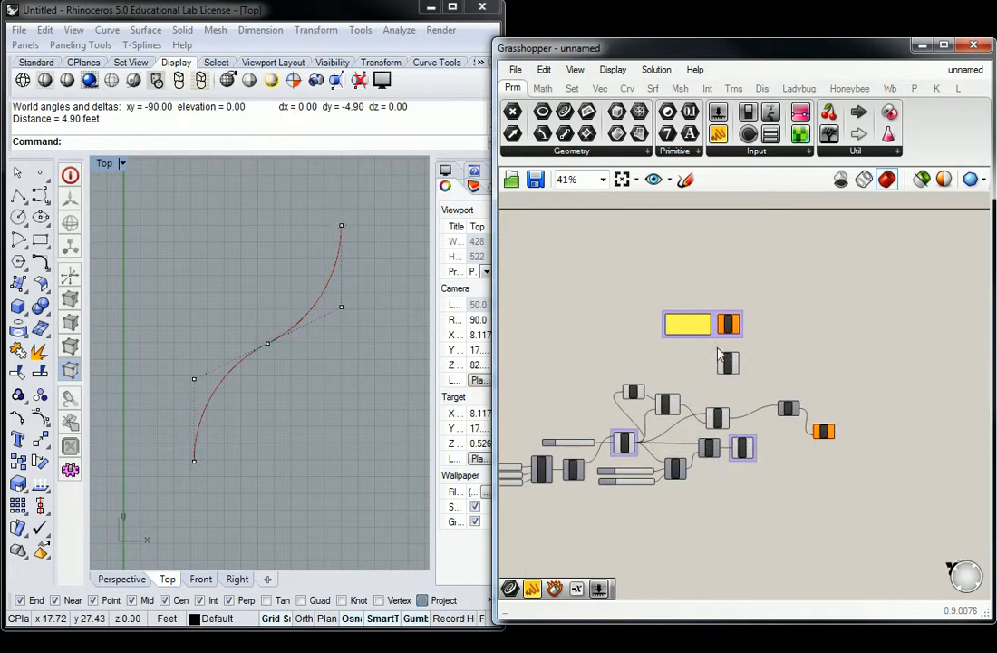
Step: Add a Construct Domain component and connect it to the range input of the Random component
scroll(722, 348, "up", 6)
right_click_drag(550, 284, 641, 377)
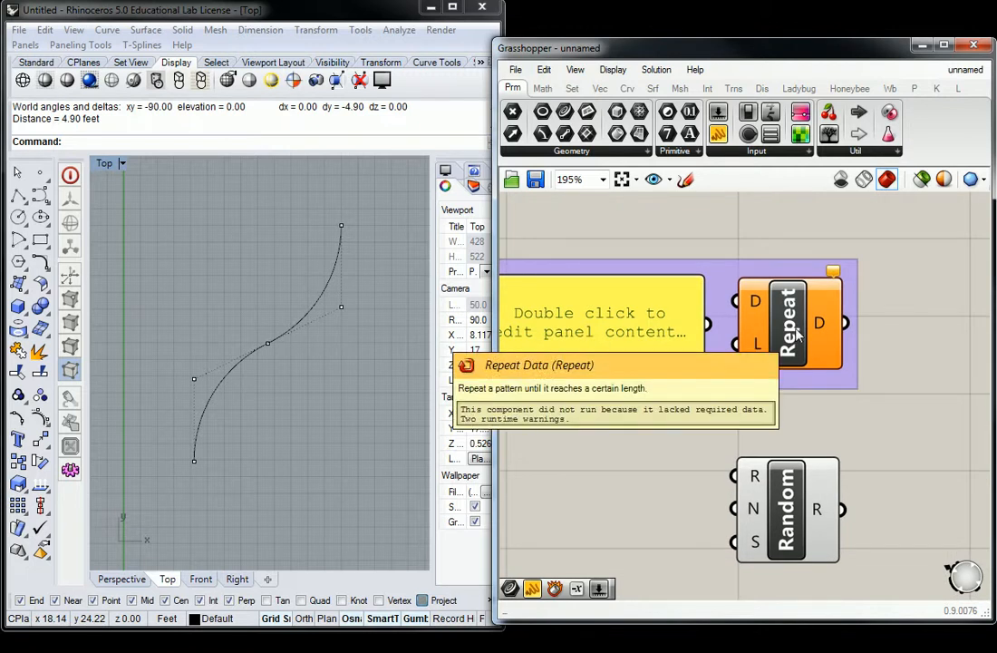
right_click_drag(816, 441, 769, 368)
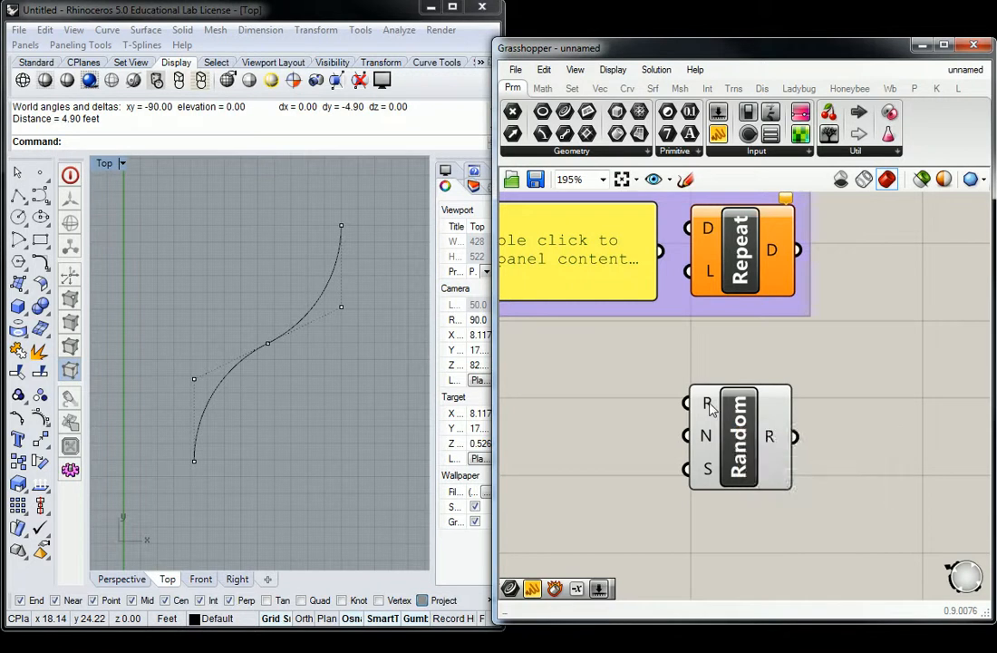
mouse_move(709, 438)
left_click(542, 88)
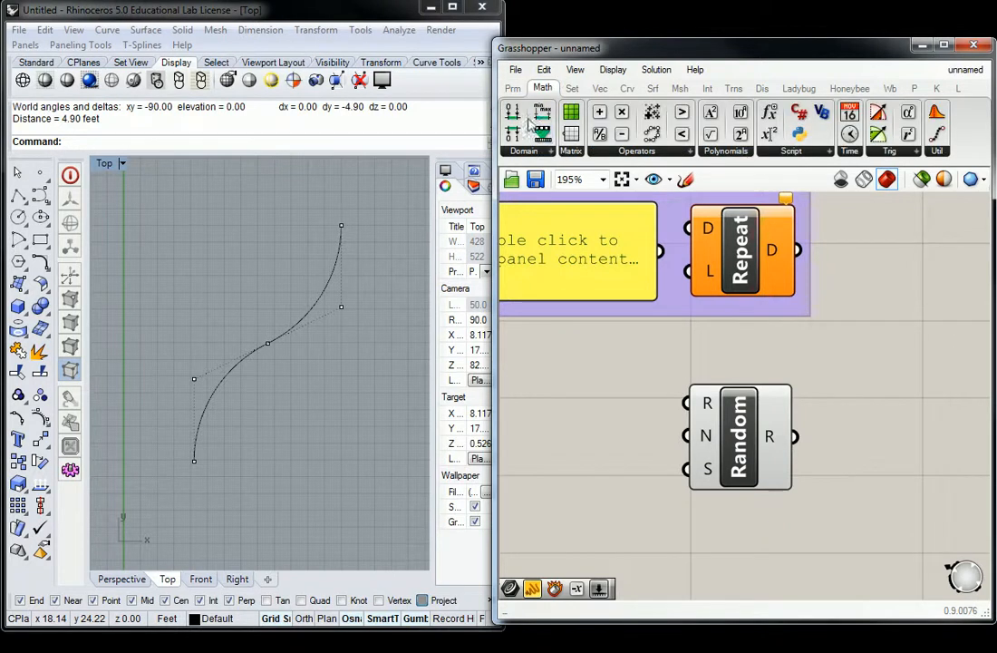
left_click_drag(512, 112, 626, 414)
left_click_drag(646, 392, 685, 405)
right_click_drag(708, 422, 723, 380)
left_click_drag(739, 394, 761, 390)
right_click_drag(632, 386, 837, 392)
Step: Add a small panel containing 10 and connect it to the A input of the Construct Domain component
left_click(704, 333)
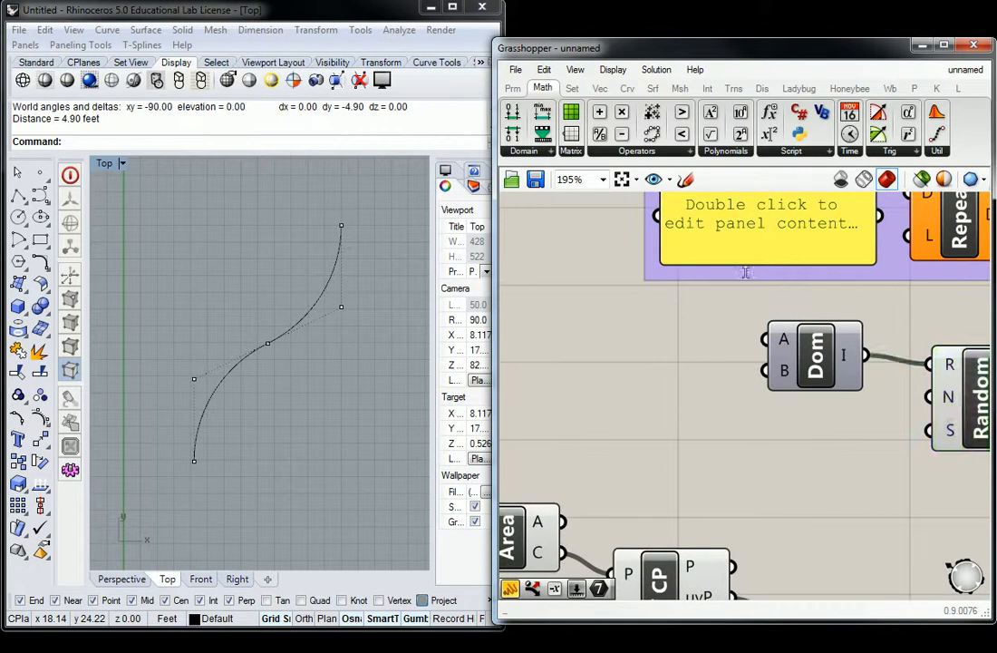
left_click(513, 88)
left_click_drag(718, 133, 671, 349)
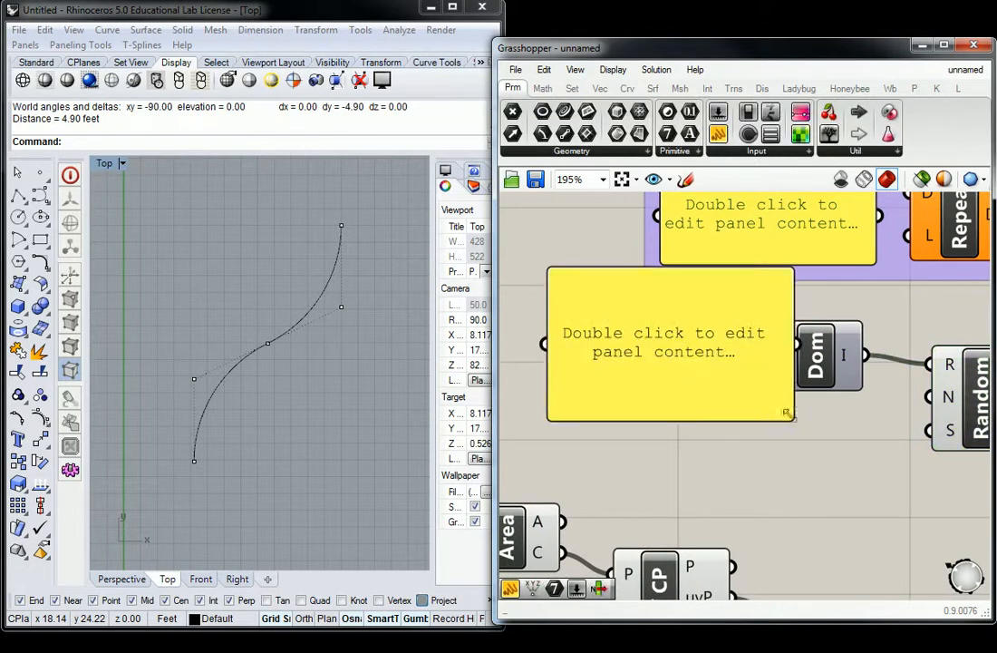
left_click_drag(790, 416, 662, 328)
double_click(600, 286)
type("10")
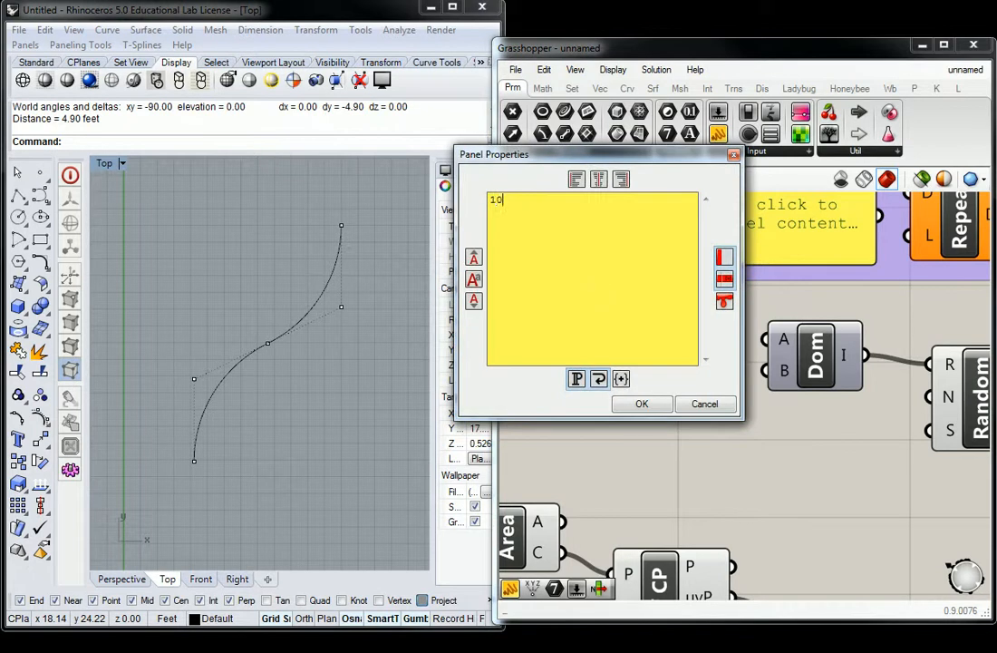
left_click(640, 404)
left_click_drag(708, 332, 763, 344)
Step: Duplicate the 10 panel below the original, set the copy's content to 50 and connect it to the domain's B input
key("ctrl+c")
key("ctrl+v")
left_click_drag(666, 331, 654, 400)
double_click(654, 400)
type("50")
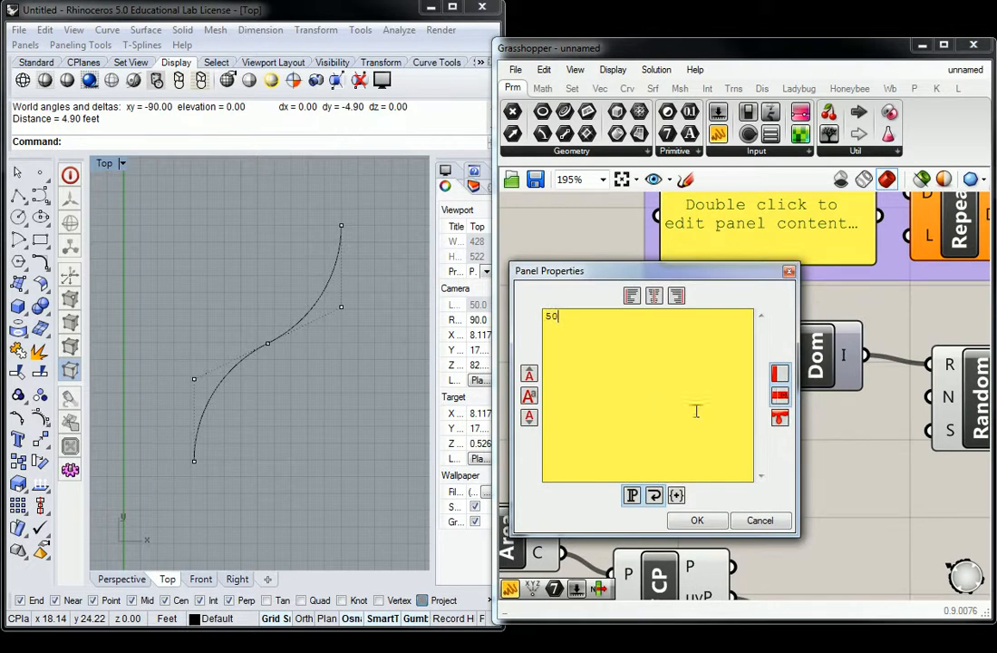
left_click(697, 520)
left_click_drag(706, 400, 767, 372)
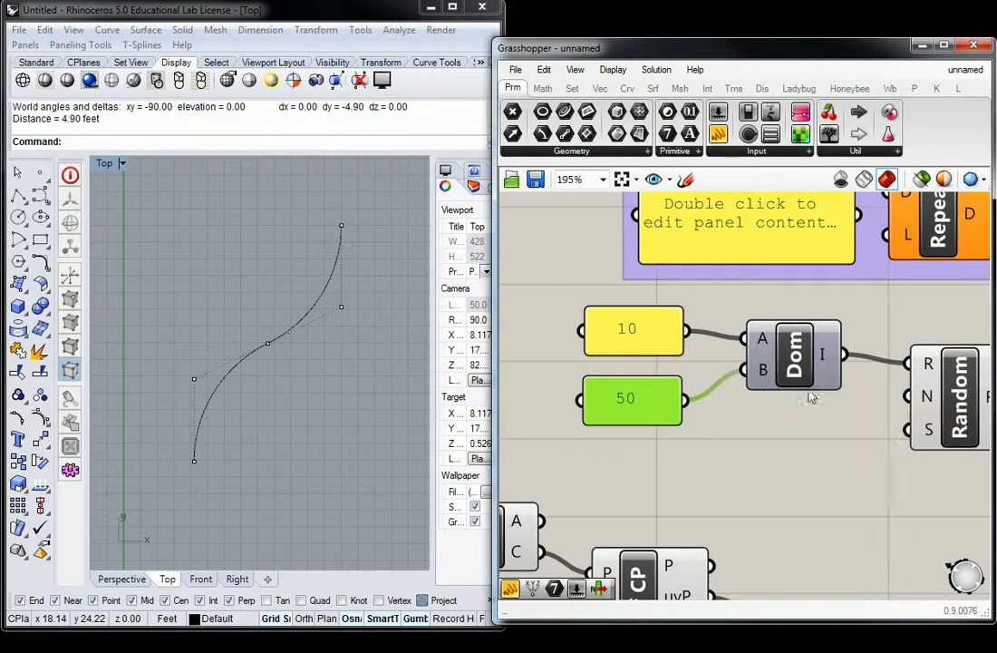
Step: Move the Random component lower on the canvas and connect the 10 panel to its N input
right_click_drag(878, 396, 763, 357)
left_click_drag(841, 365, 850, 405)
left_click_drag(561, 293, 839, 438)
left_click(855, 324)
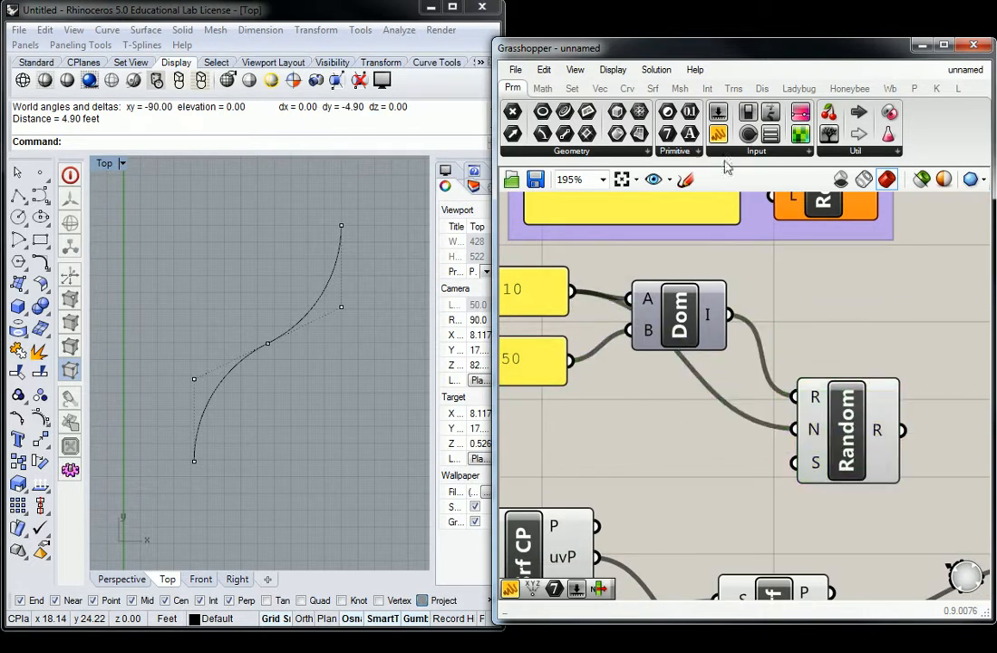
Step: Add a panel beside the Random component and connect the component's R output to it
left_click(944, 404)
right_click_drag(943, 405, 694, 394)
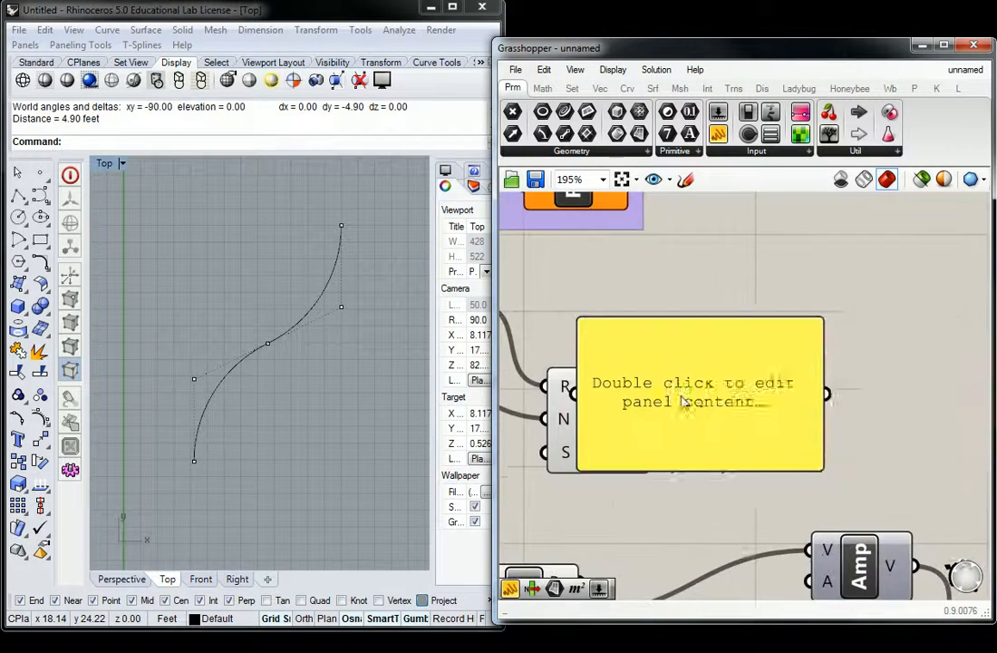
left_click_drag(684, 399, 903, 392)
left_click_drag(656, 421, 797, 391)
right_click_drag(898, 390, 740, 338)
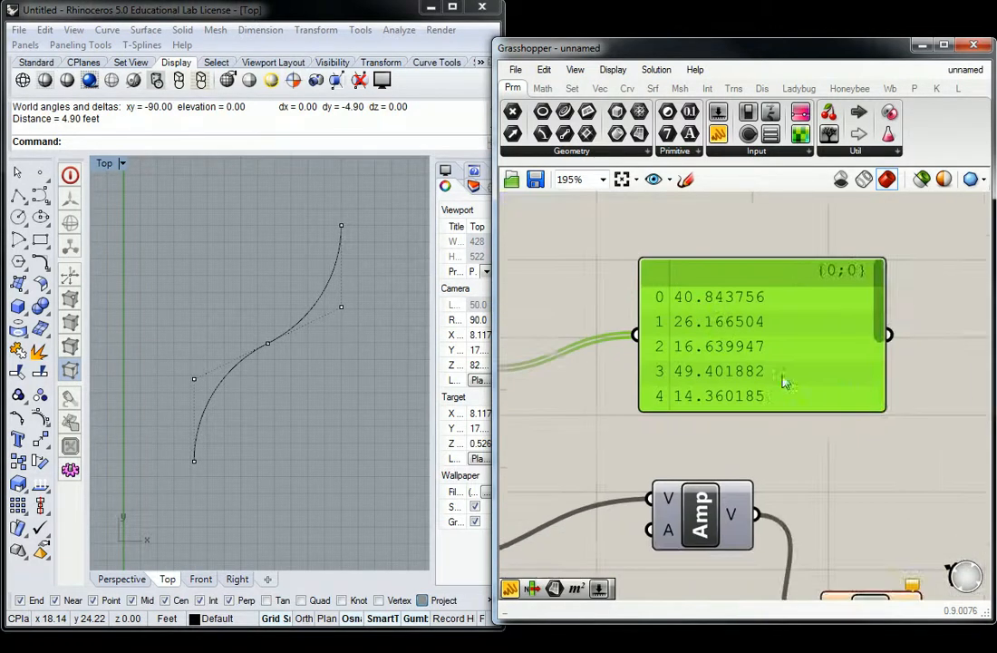
Step: Enlarge the output panel vertically so the whole list of random numbers fits inside it
left_click_drag(842, 411, 859, 535)
left_click_drag(811, 446, 824, 324)
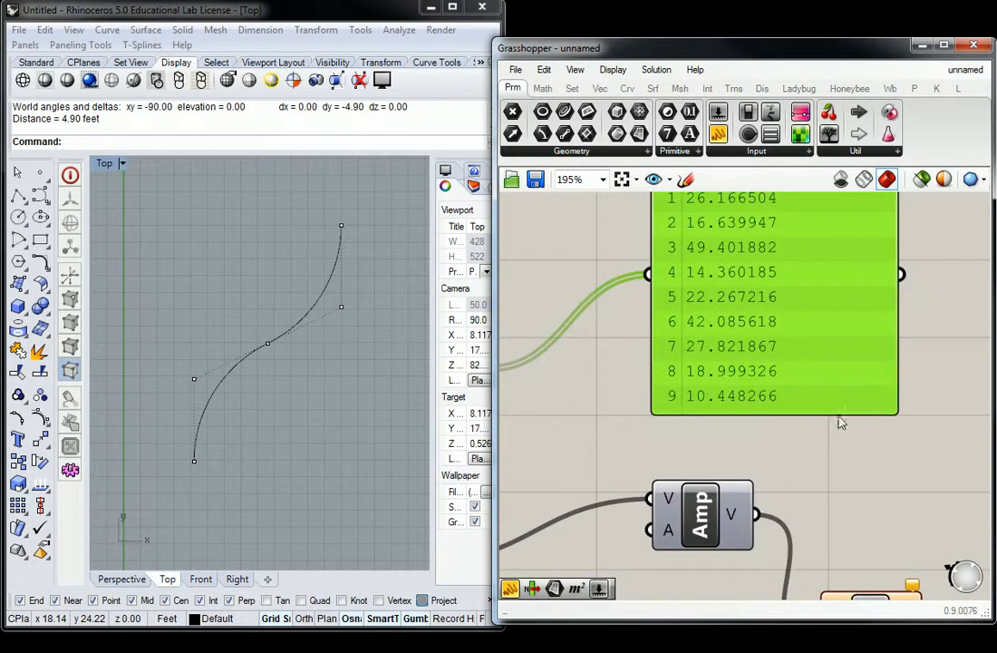
left_click_drag(841, 414, 852, 460)
right_click_drag(861, 383, 846, 451)
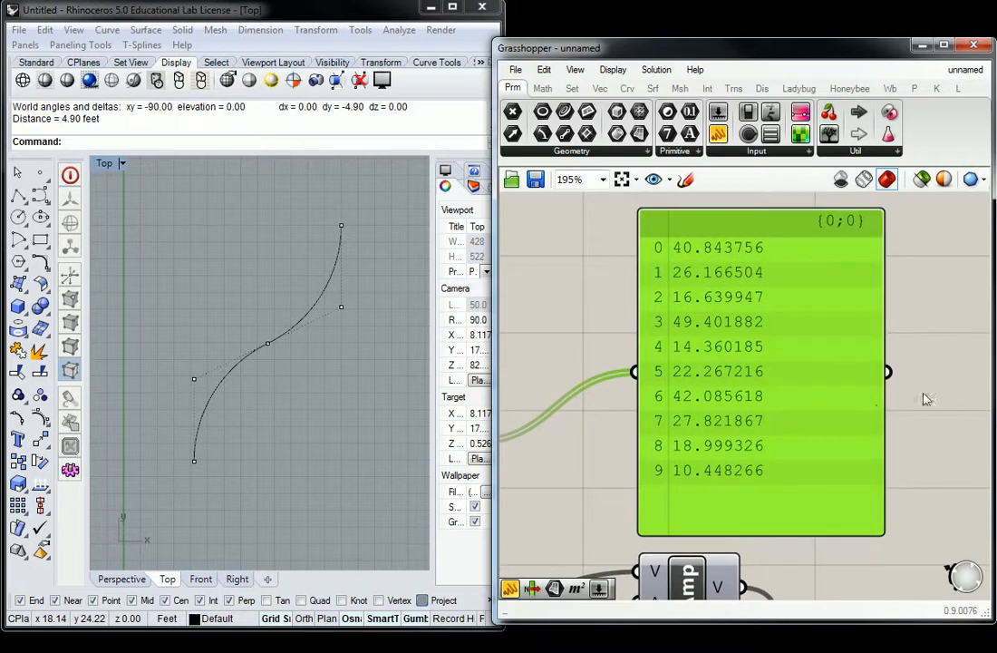
left_click(934, 387)
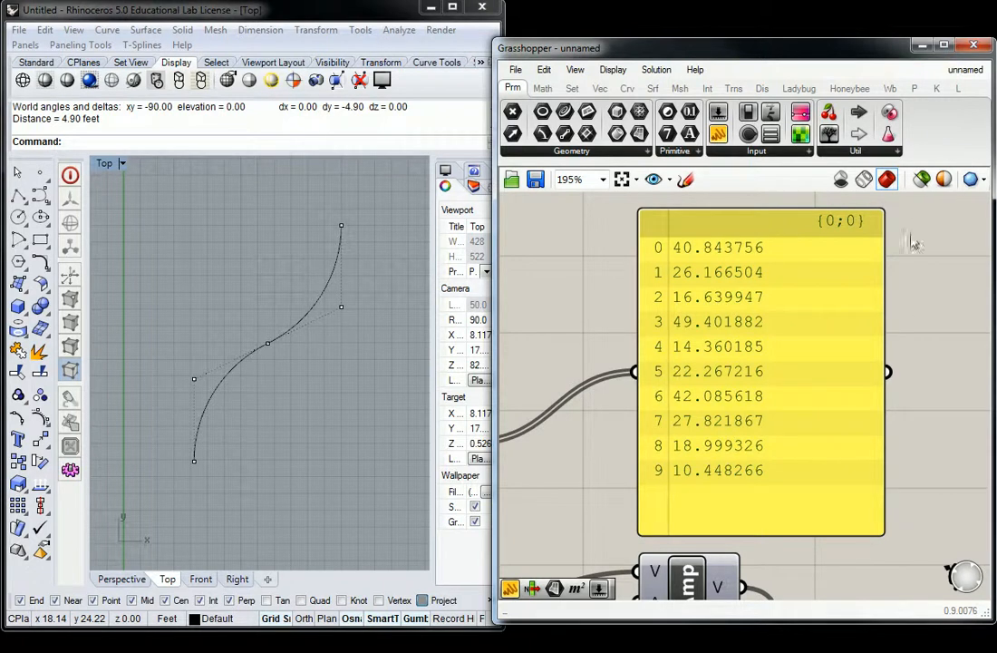
scroll(934, 390, "down", 5)
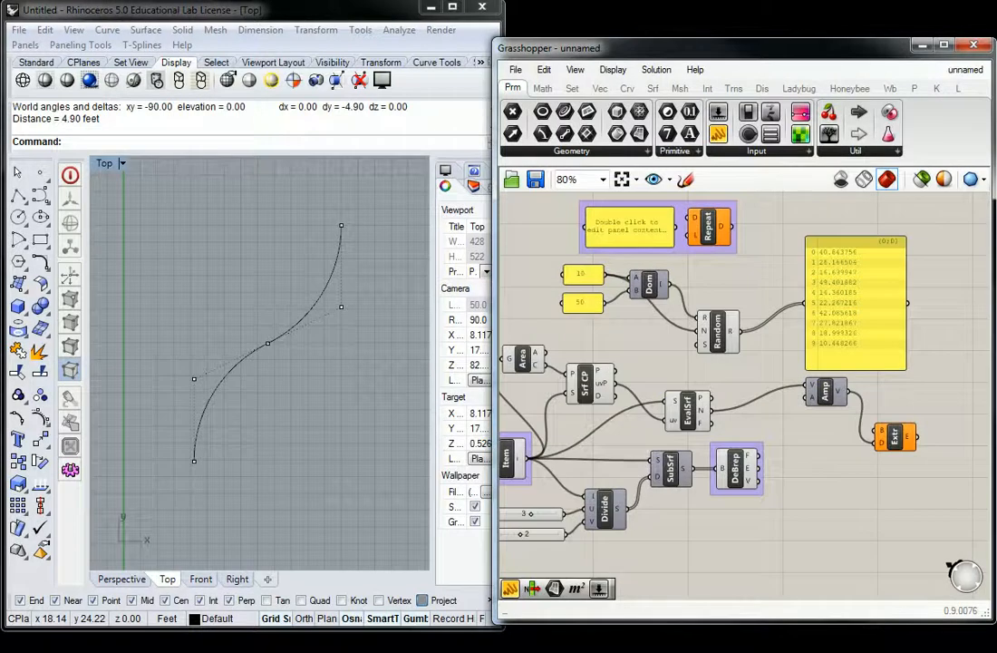